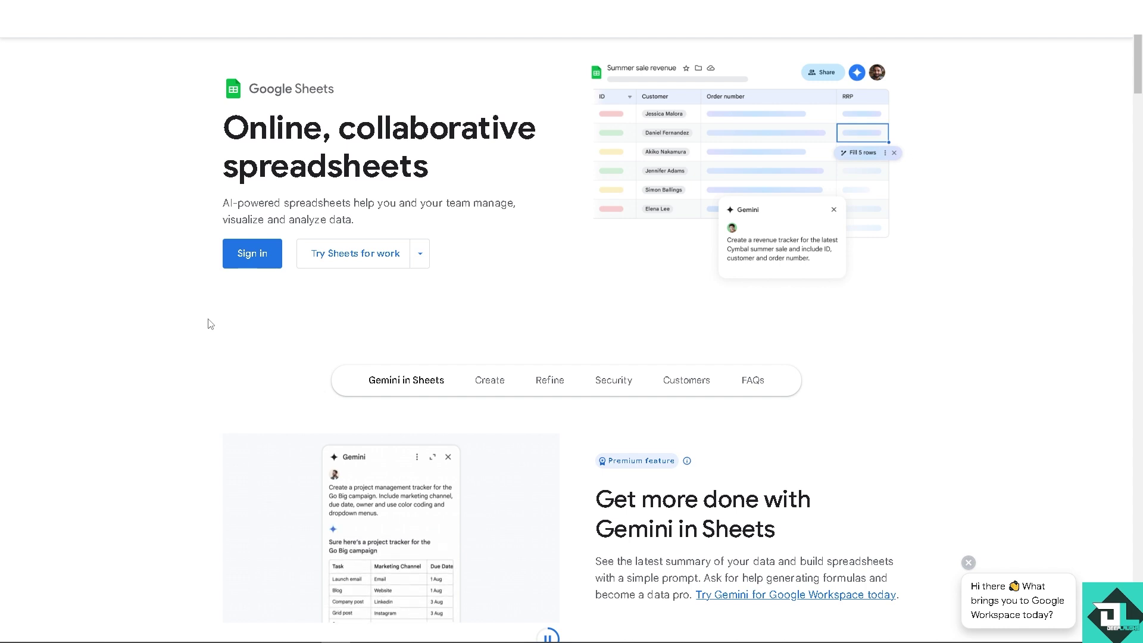
Step: Choose For enterprise from the Try Sheets for work plan menu
left_click(315, 258)
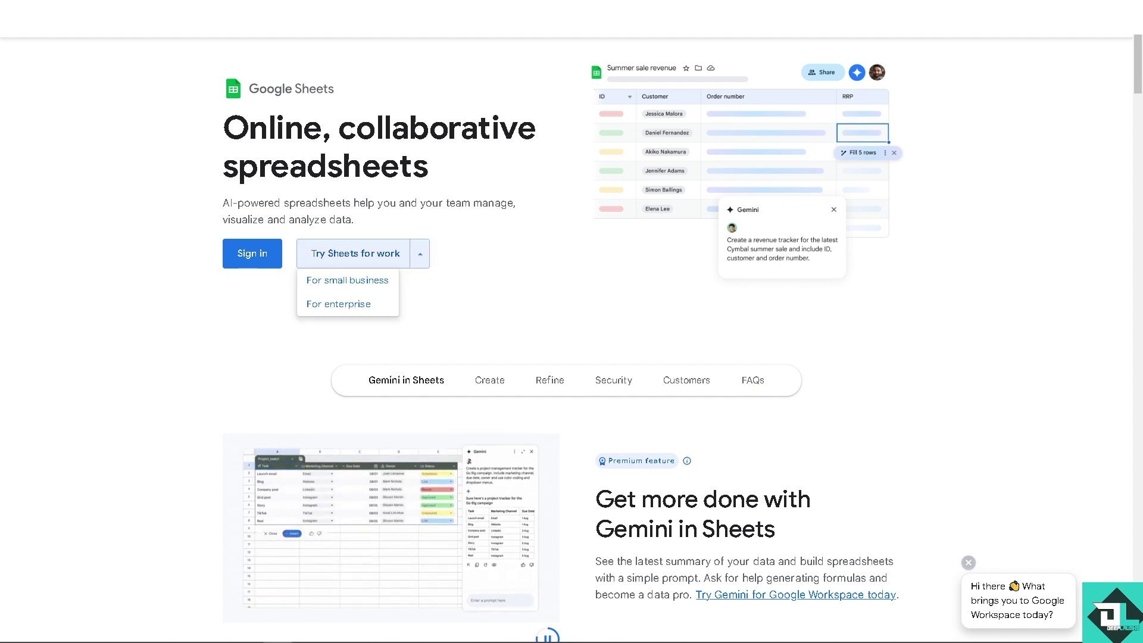
left_click(340, 304)
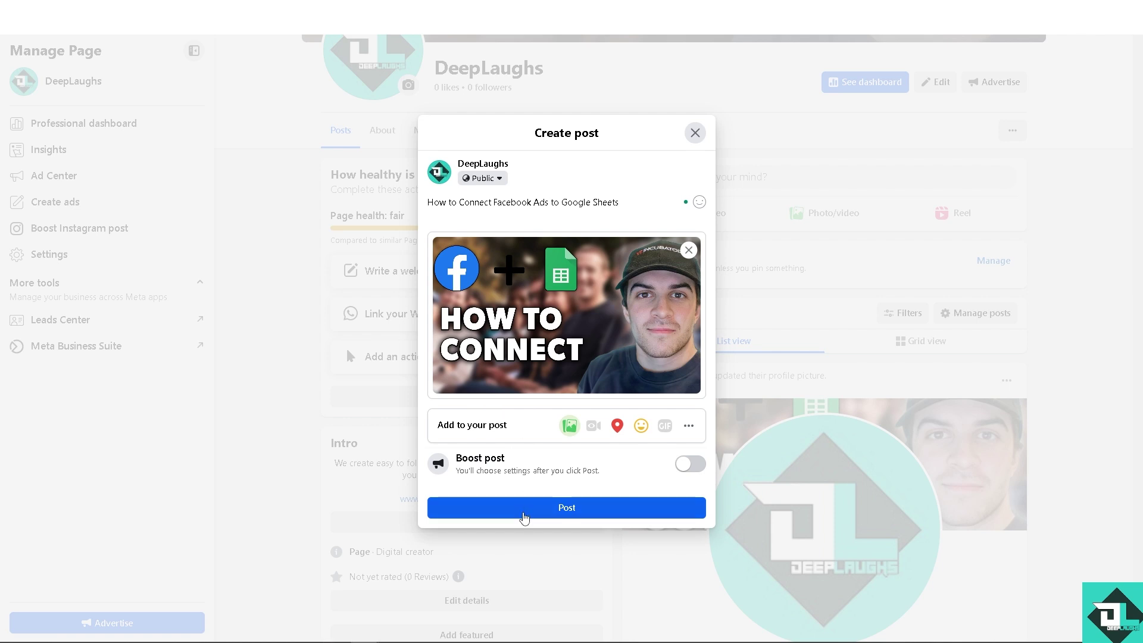
Step: Post the Sheets tutorial to the DeepLaughs Page and open its thumbnail in the photo viewer
left_click(582, 510)
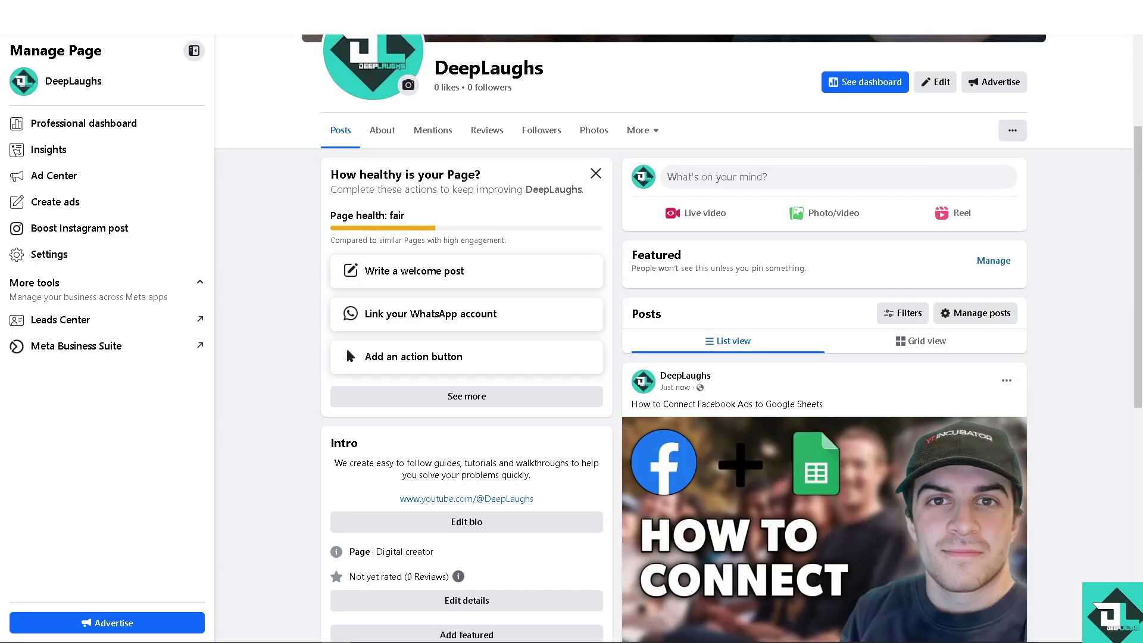
left_click(775, 451)
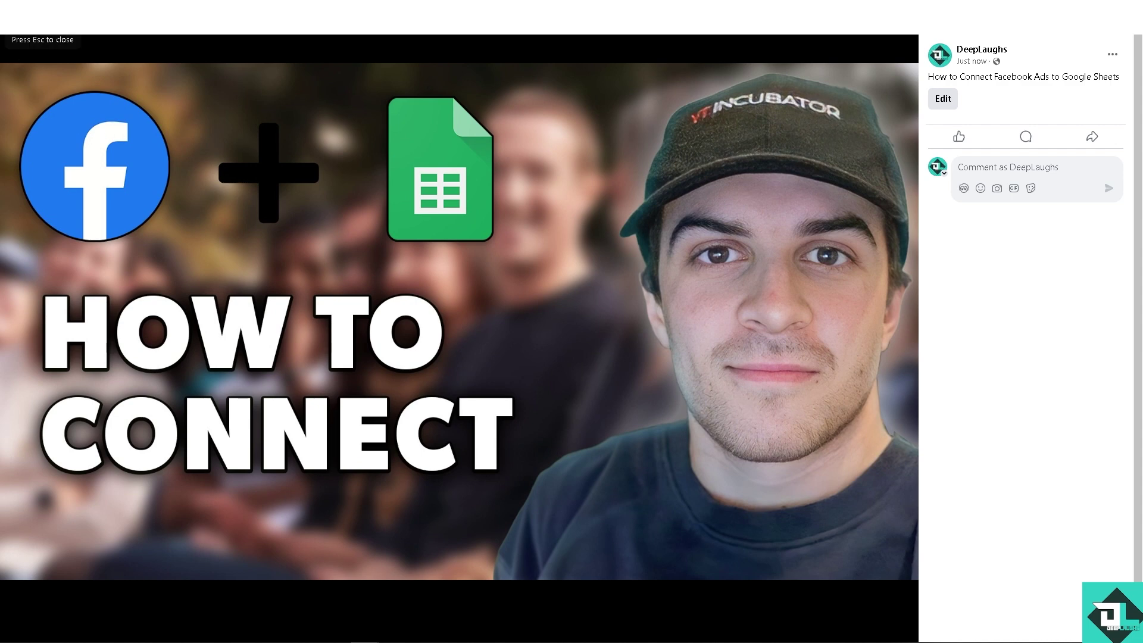
Step: Close the photo viewer and open the DeepLaughs Page's Ad Center
key("Escape")
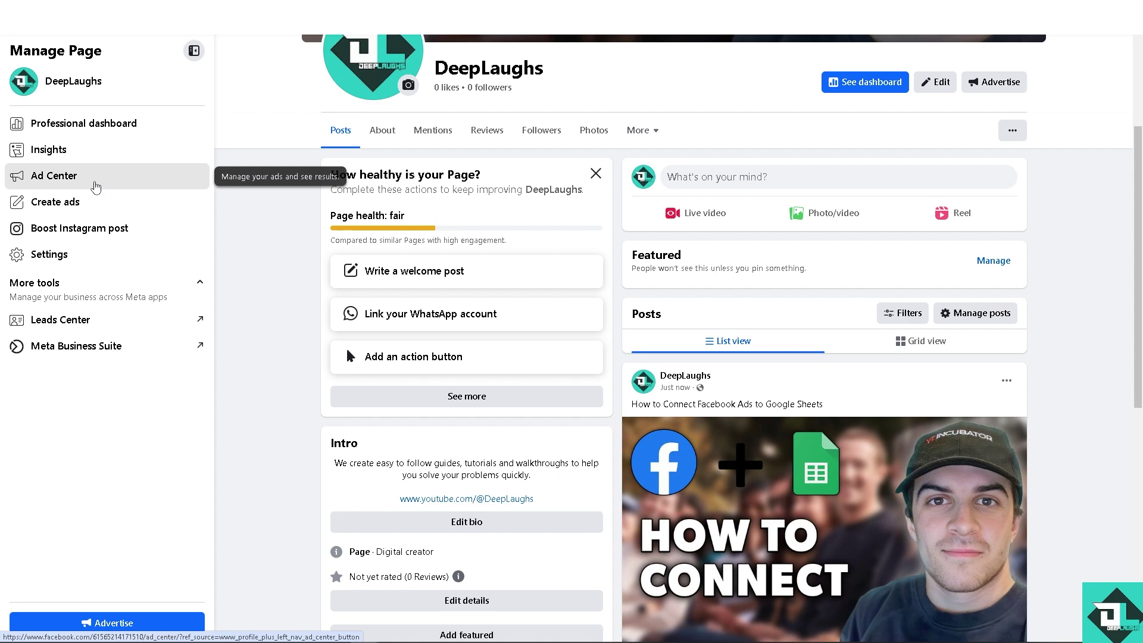
left_click(92, 175)
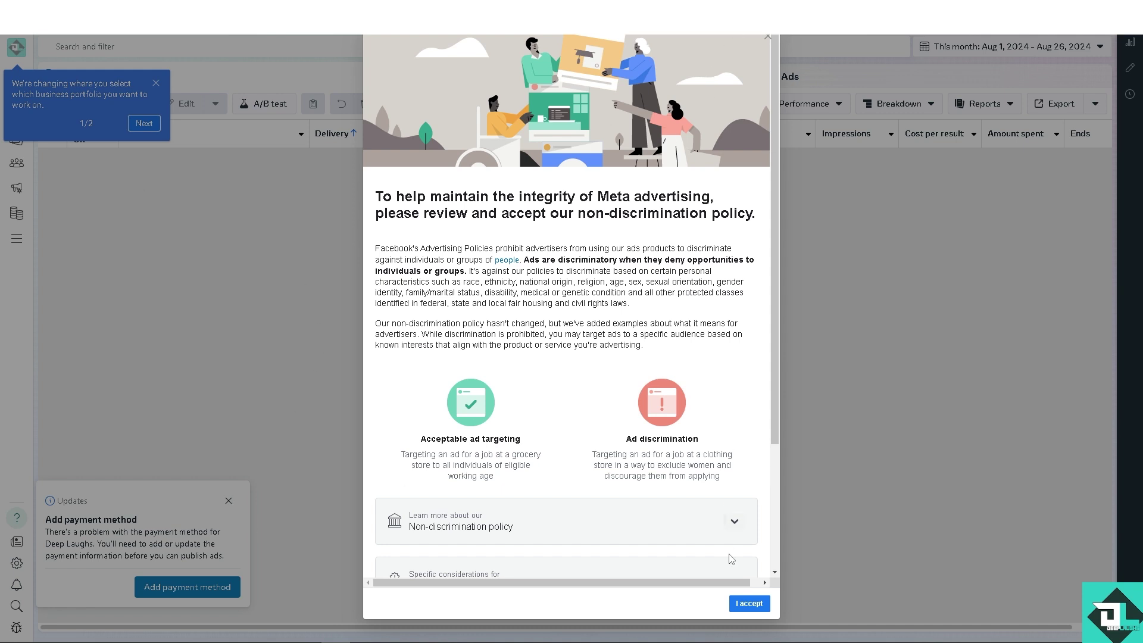
Step: Accept the non-discrimination policy, dismiss the portfolio and payment notices, and show the Export options
left_click(748, 603)
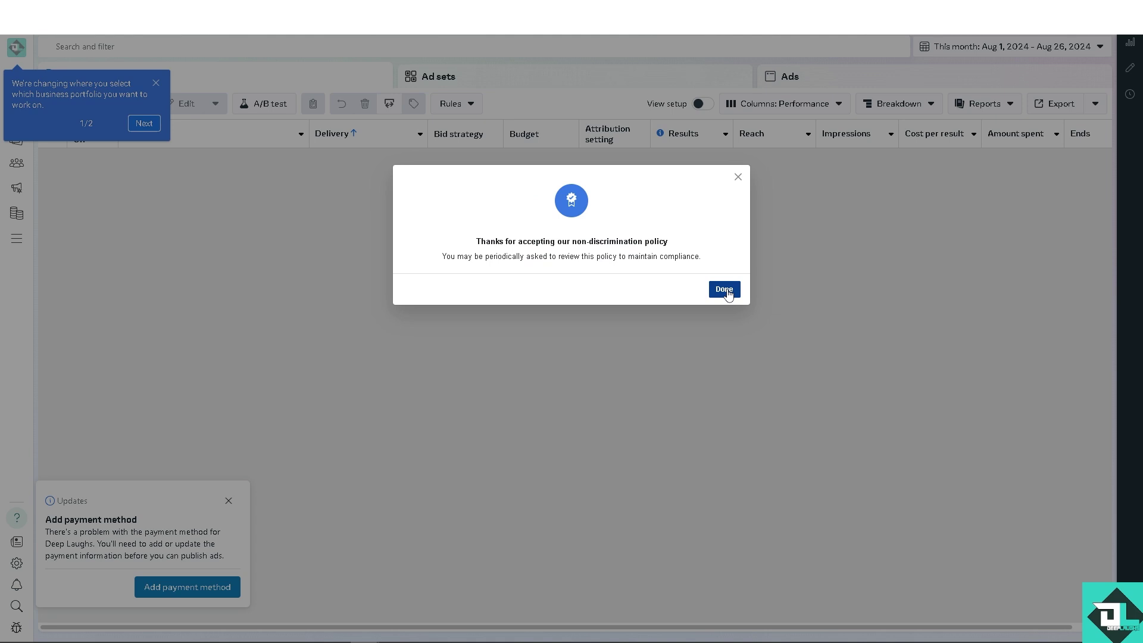
left_click(724, 289)
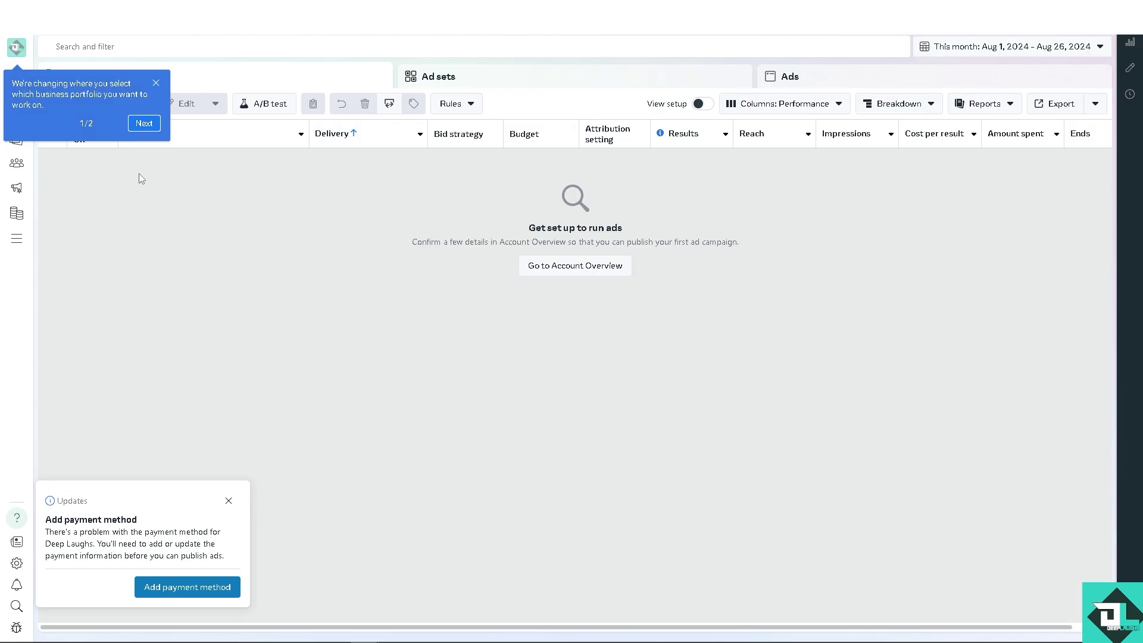
left_click(156, 83)
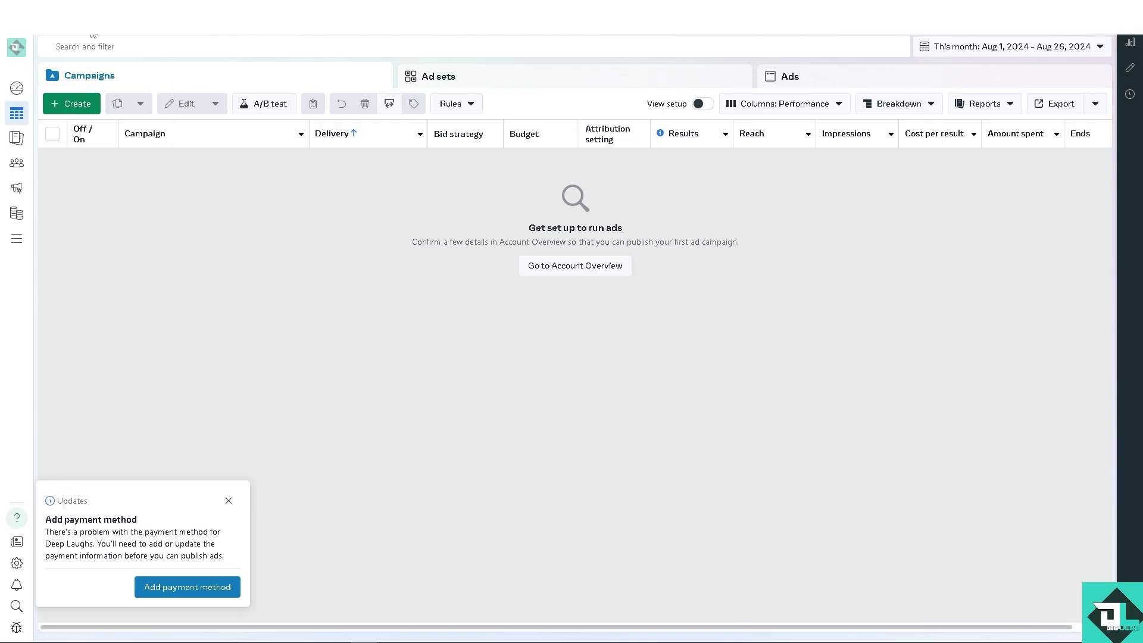
left_click(228, 502)
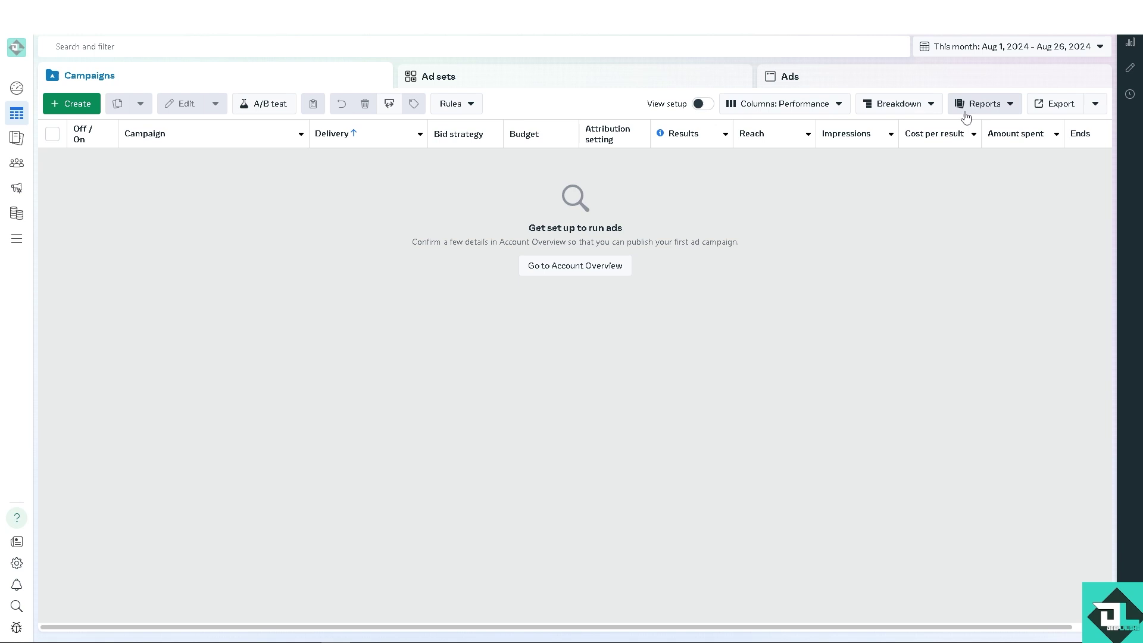
left_click(1096, 106)
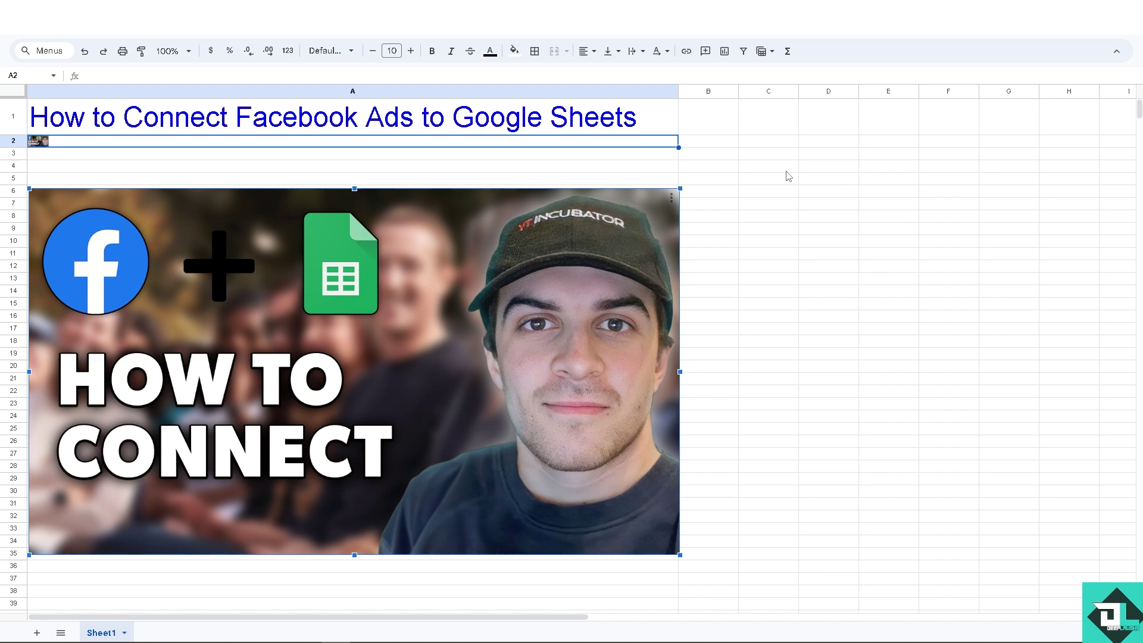
Step: Open the tutorial spreadsheet's File menu to reach the Download formats
left_click(47, 37)
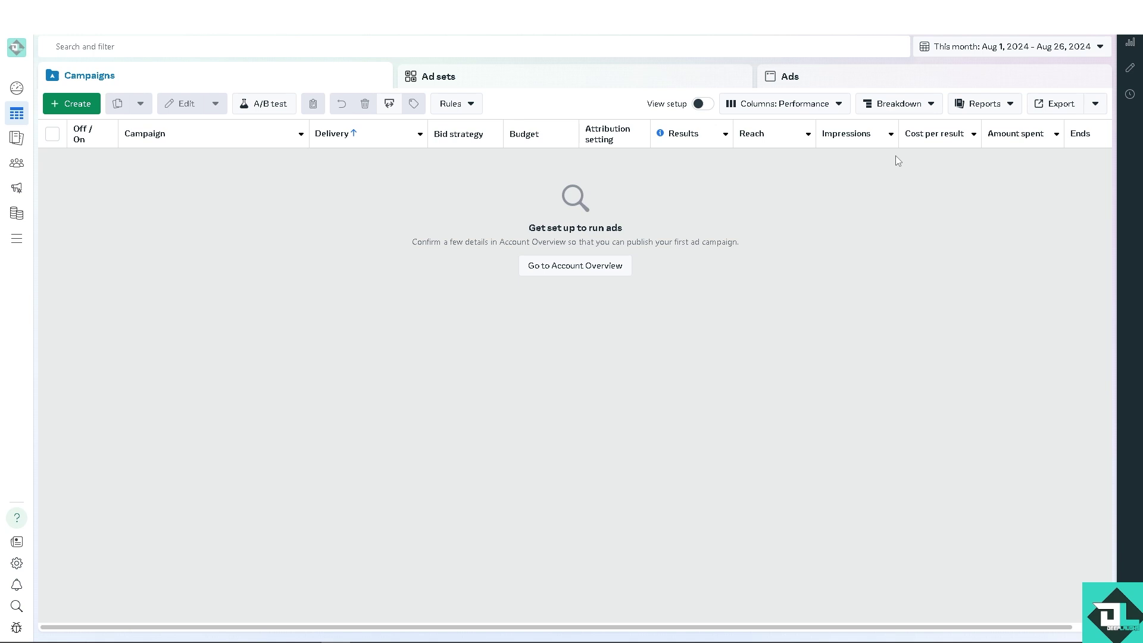
Step: Export the Ads Manager campaign table as a .csv file
left_click(1095, 105)
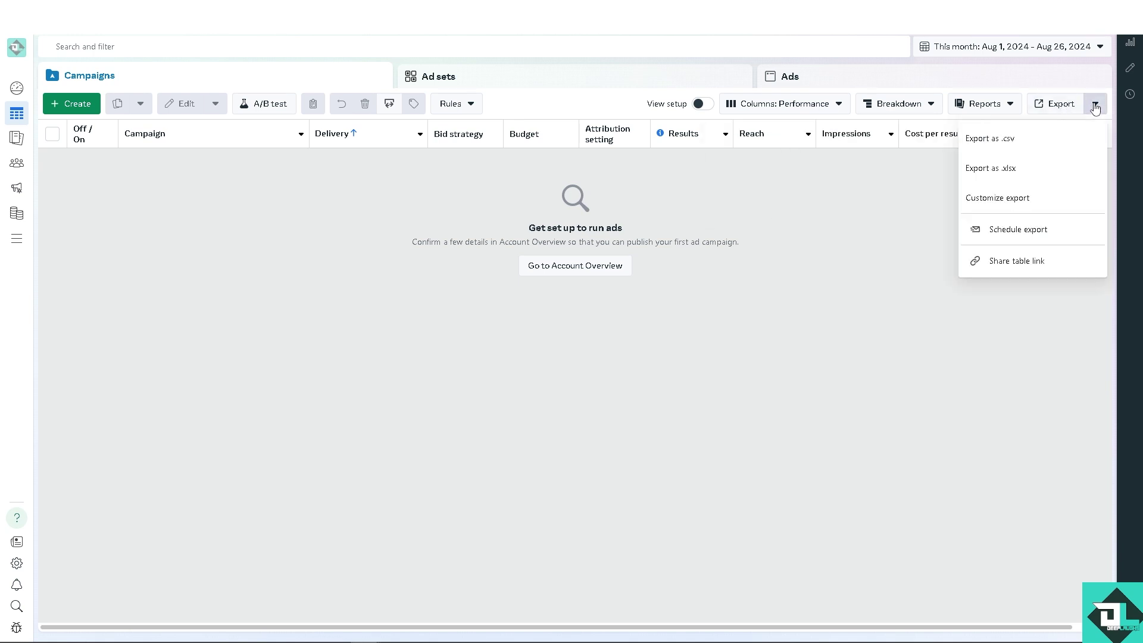
left_click(1036, 144)
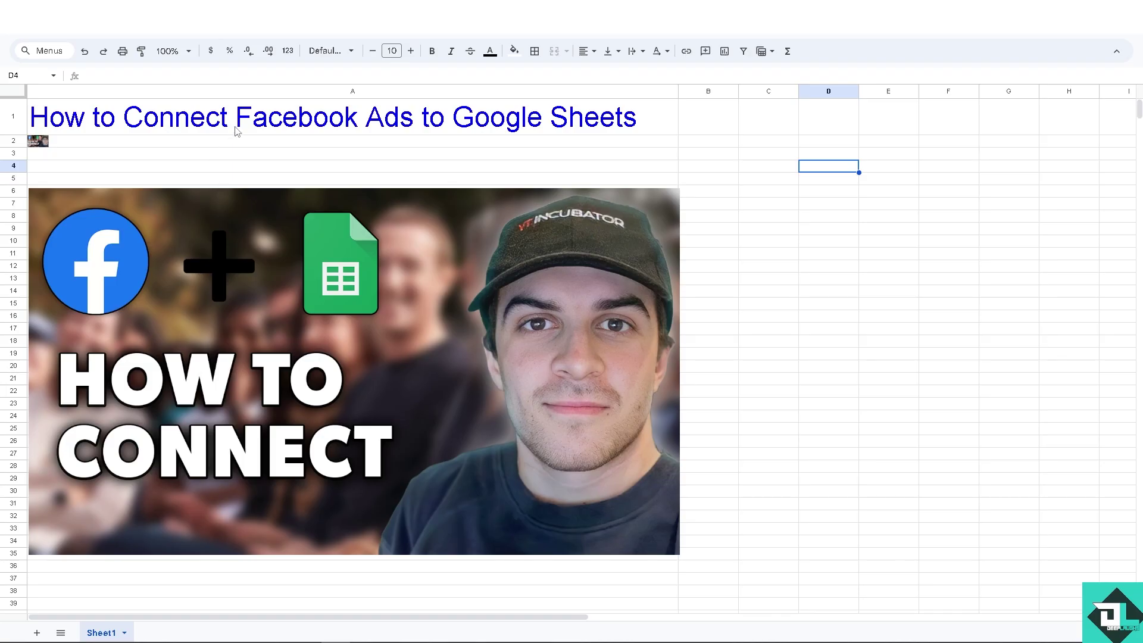
Step: Open the Workspace Marketplace from Add-ons and search for 'Sheets for marketers'
left_click(272, 37)
mouse_move(275, 48)
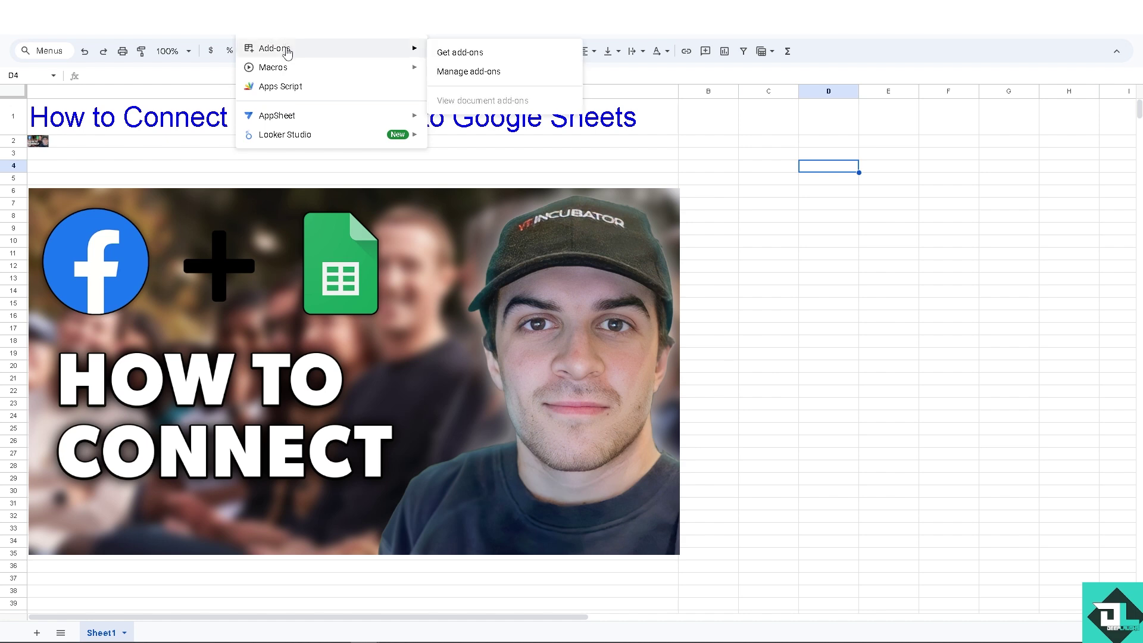
left_click(459, 54)
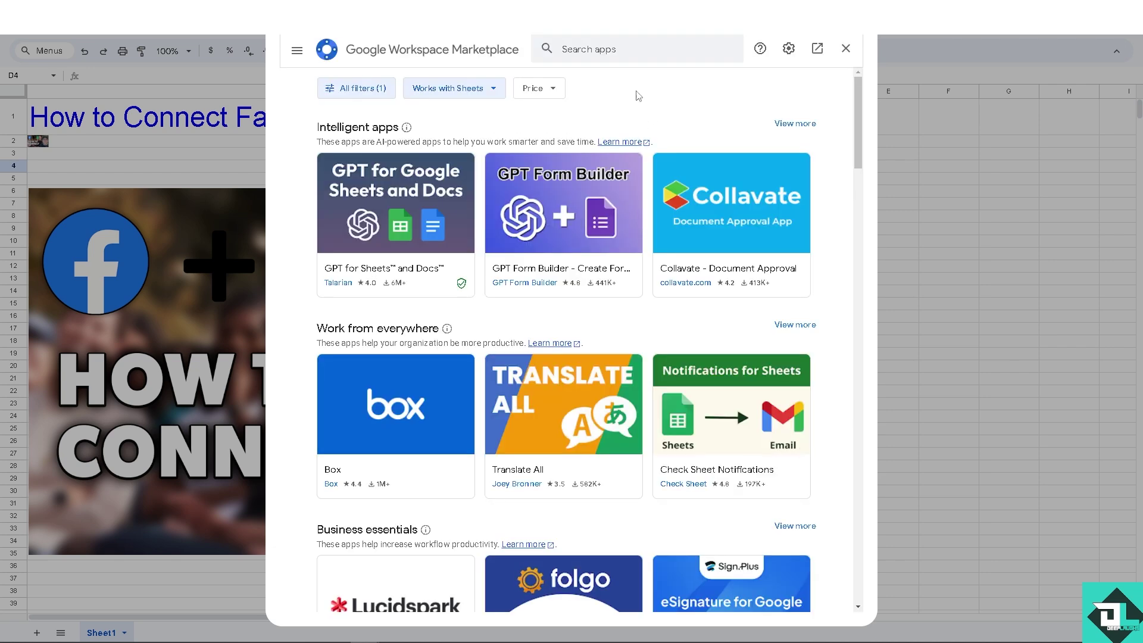
left_click(624, 51)
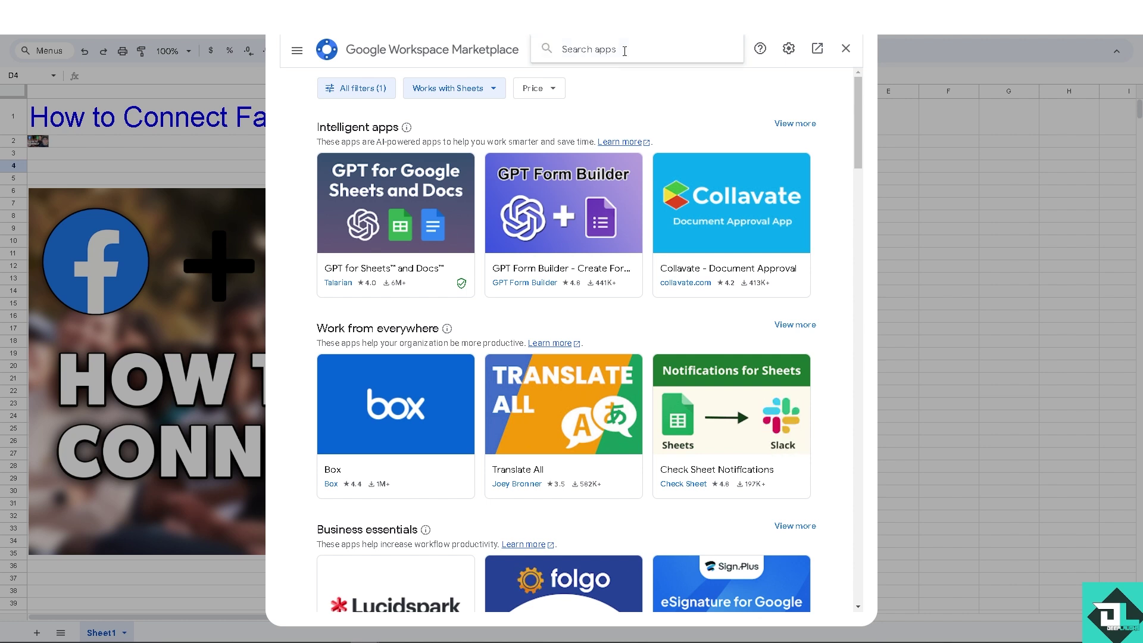
type("Shhet")
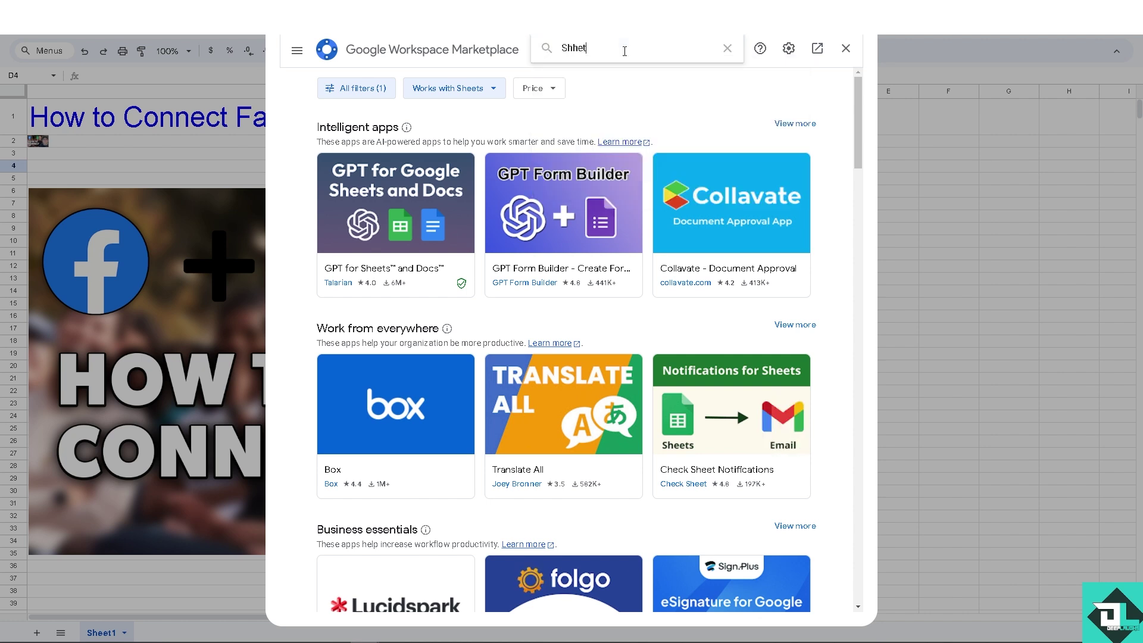
type("s")
key("BackSpace")
key("BackSpace")
key("BackSpace")
type("e")
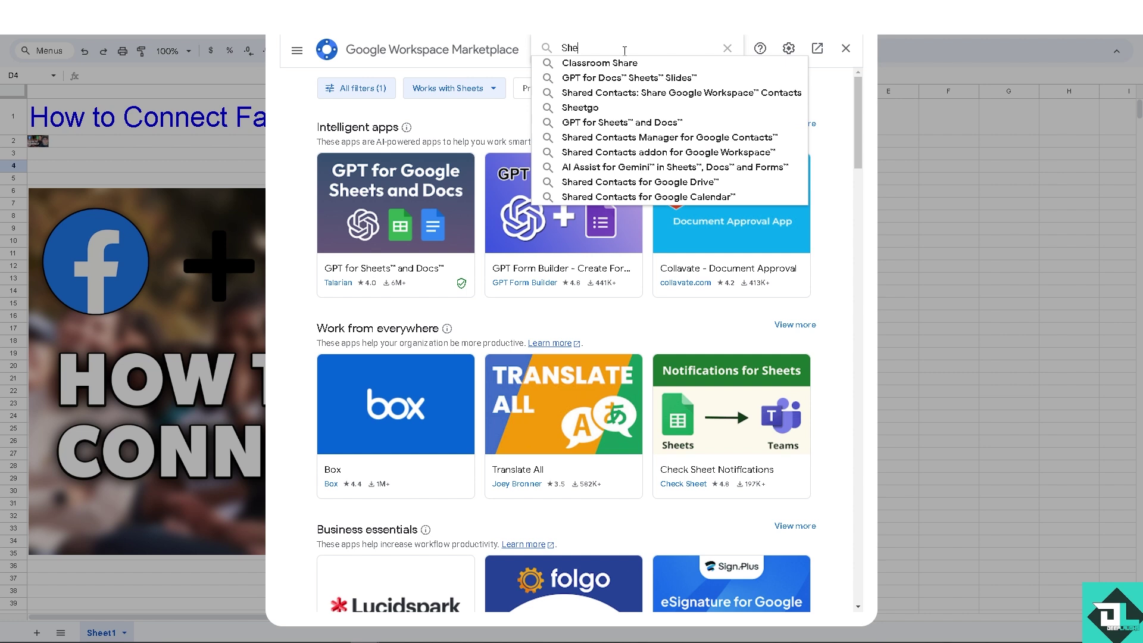
type("ets f")
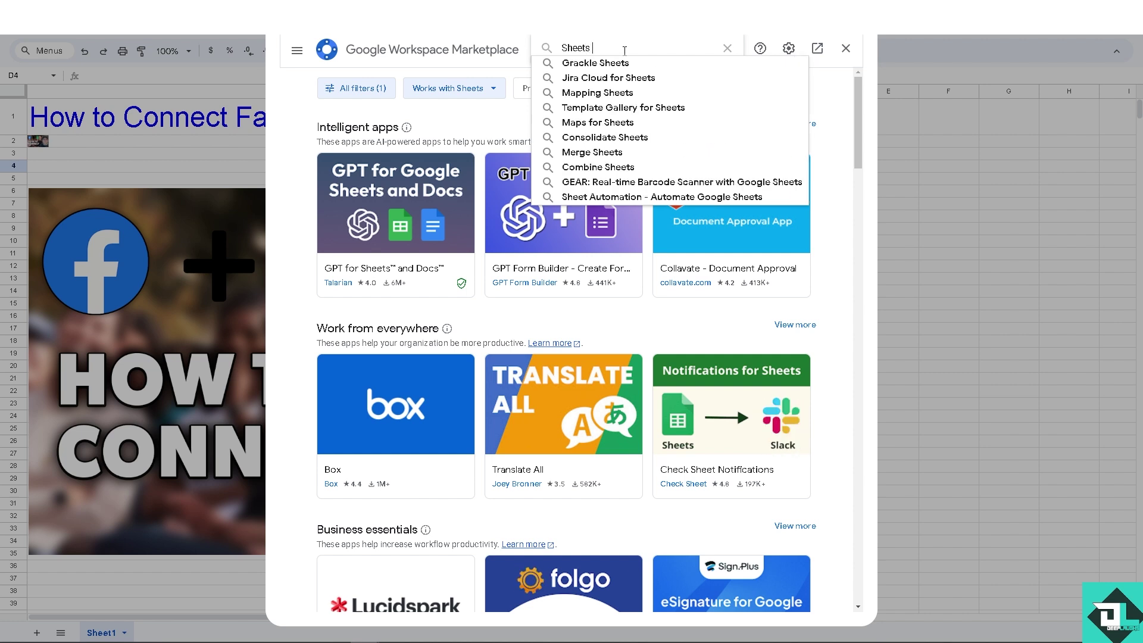
type("or s")
key("BackSpace")
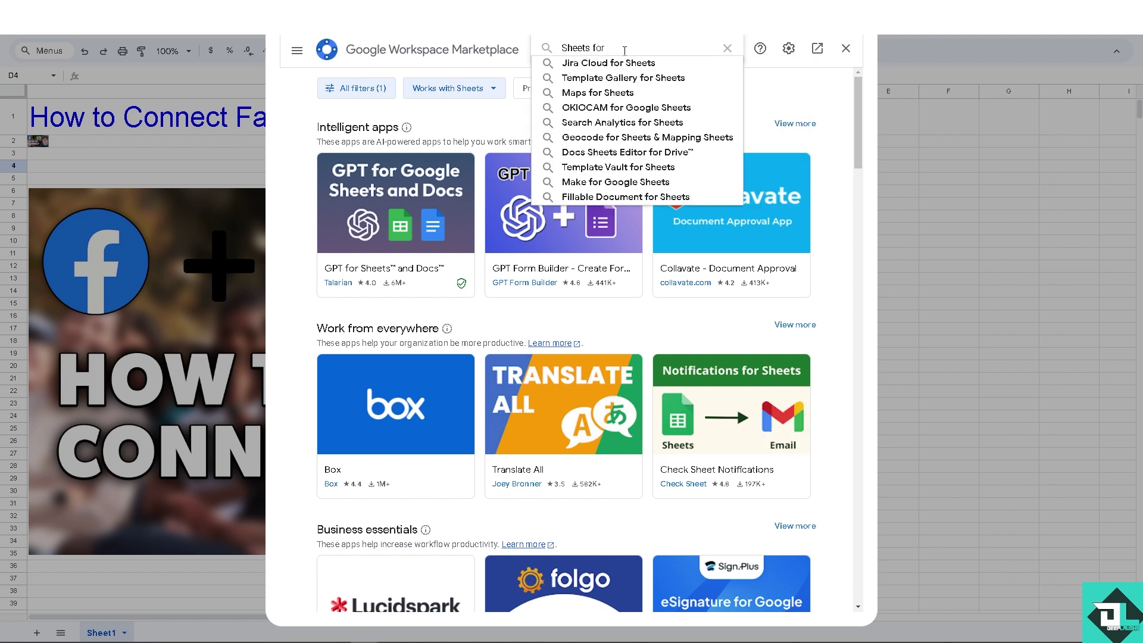
type("marketer")
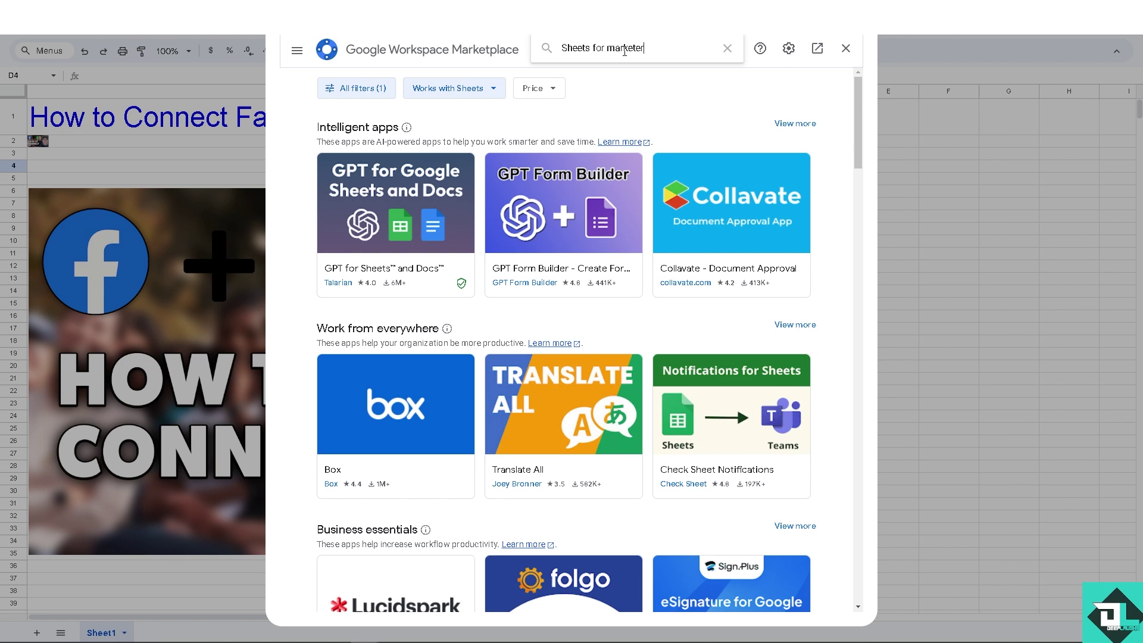
type("s")
key("Return")
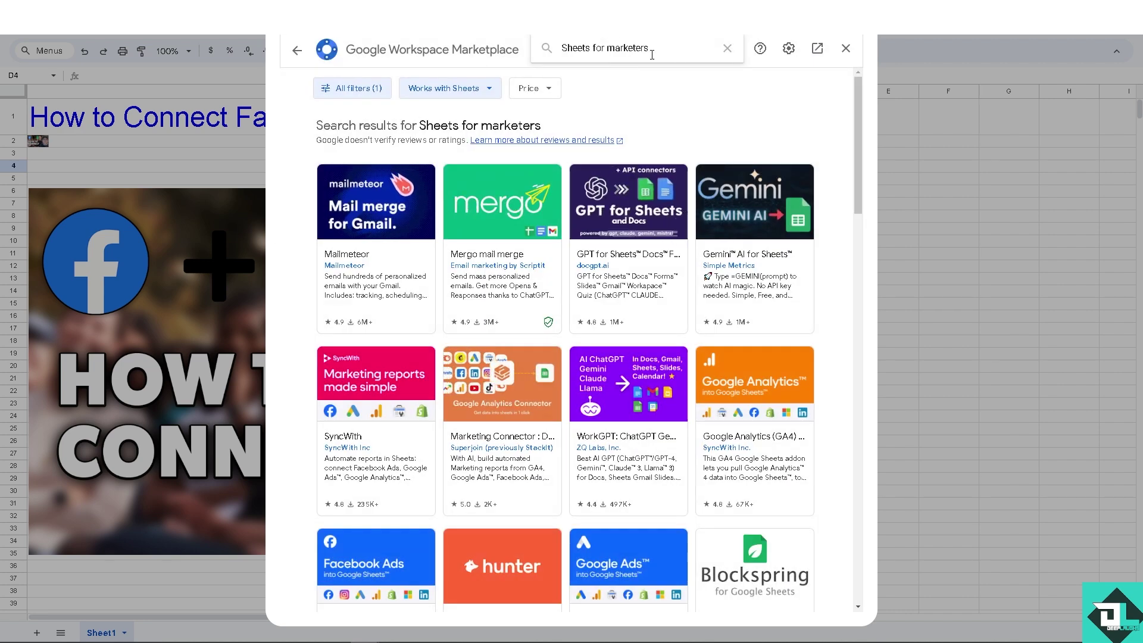
Step: Replace the Marketplace search with 'Supermetrics' and run it
left_click_drag(663, 51, 567, 48)
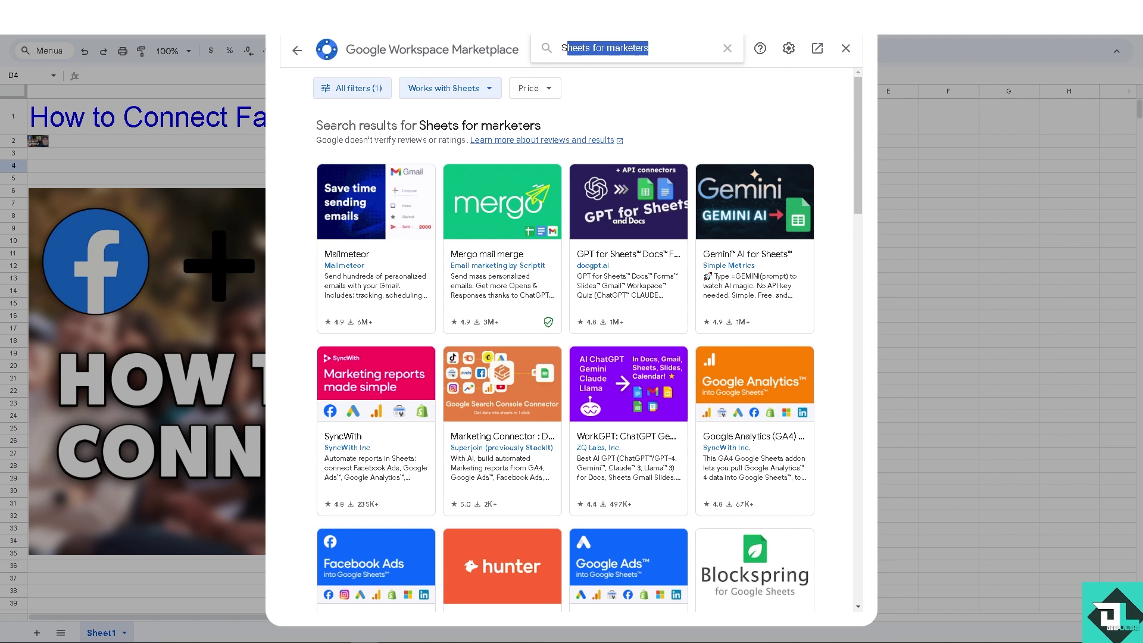
type("Supermetri")
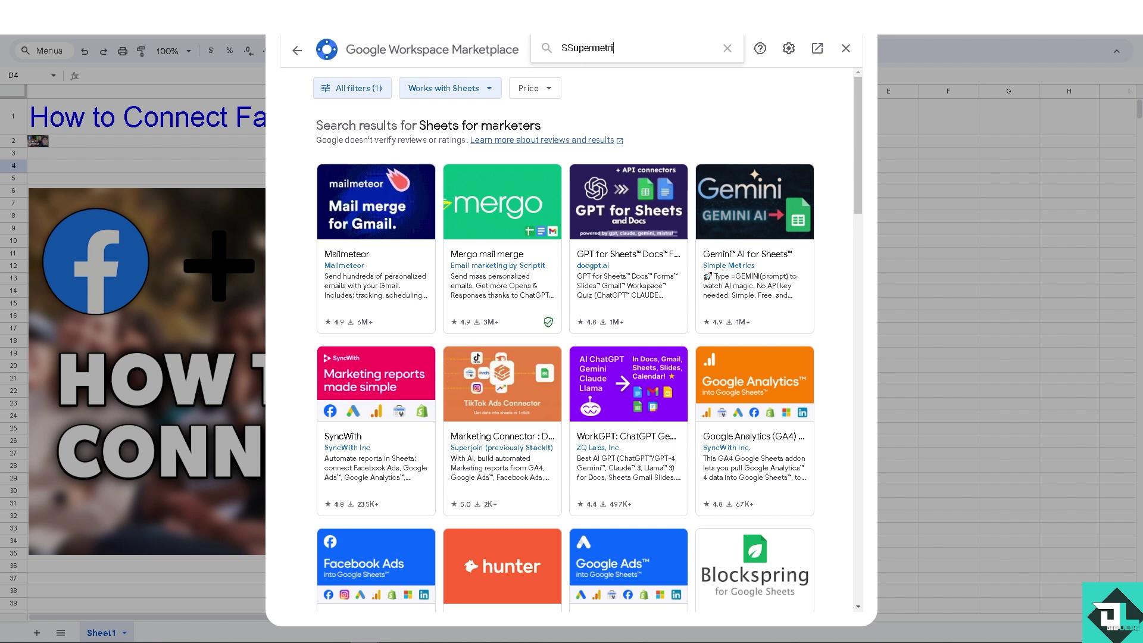
key("BackSpace")
key("BackSpace")
key("BackSpace")
type("uperm")
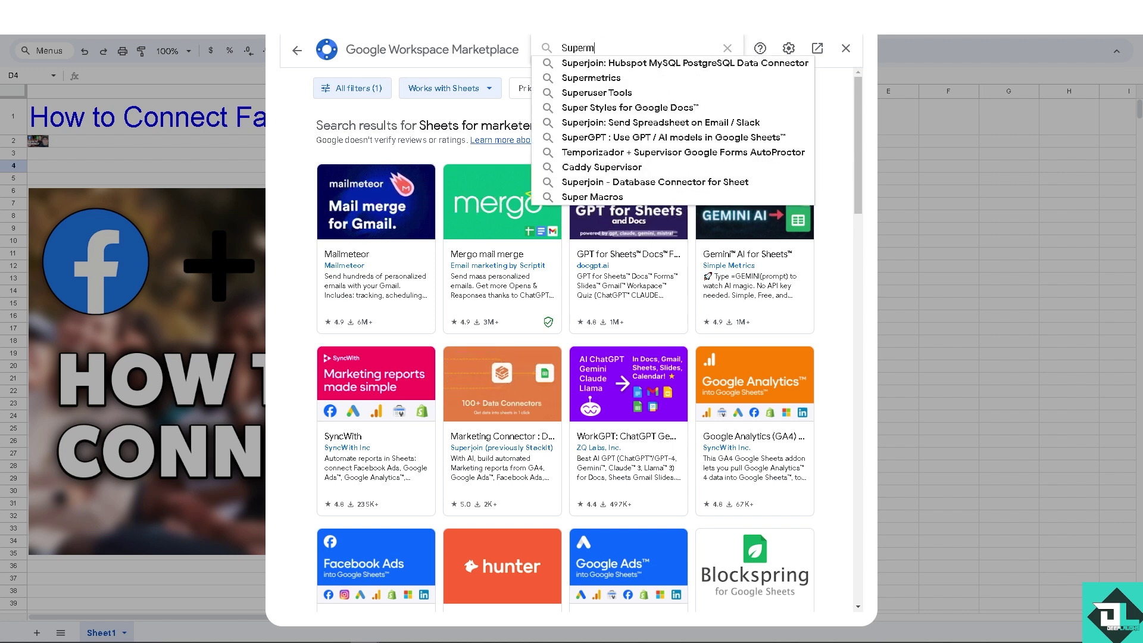
key("Up")
key("Up")
key("Up")
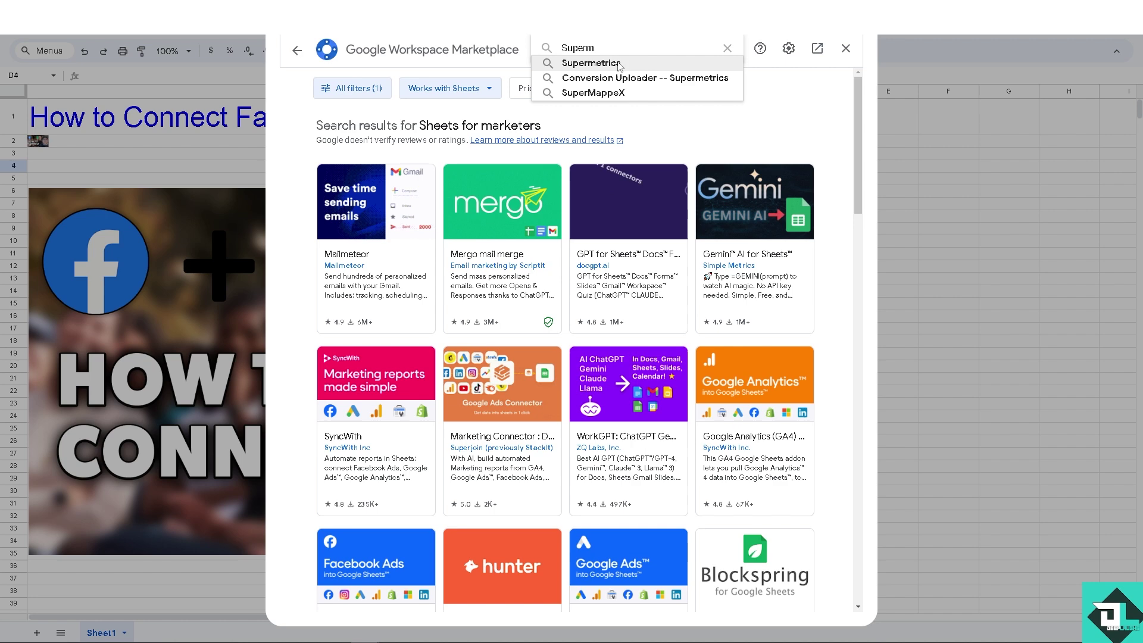
key("Return")
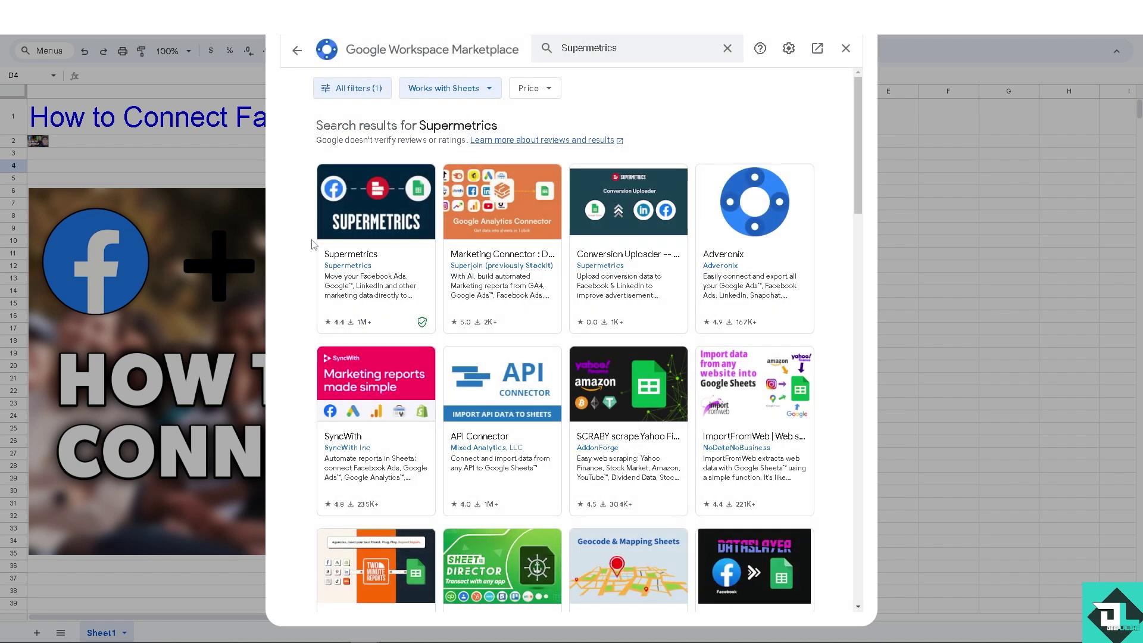
Step: Install Supermetrics from its Marketplace listing and close the installed confirmation
left_click(357, 241)
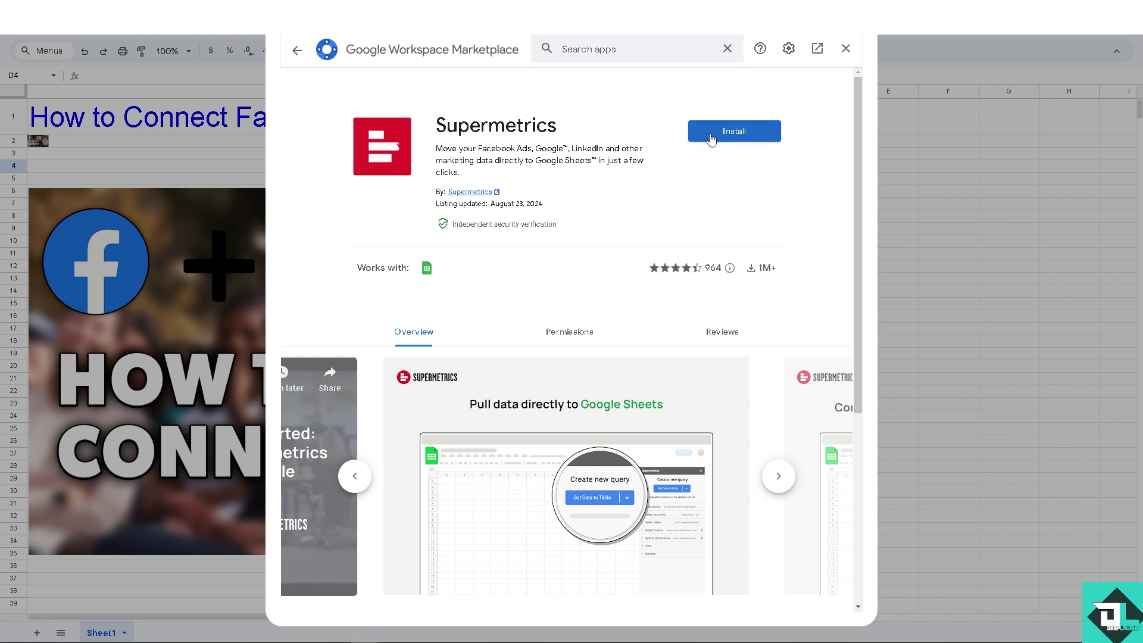
left_click(711, 135)
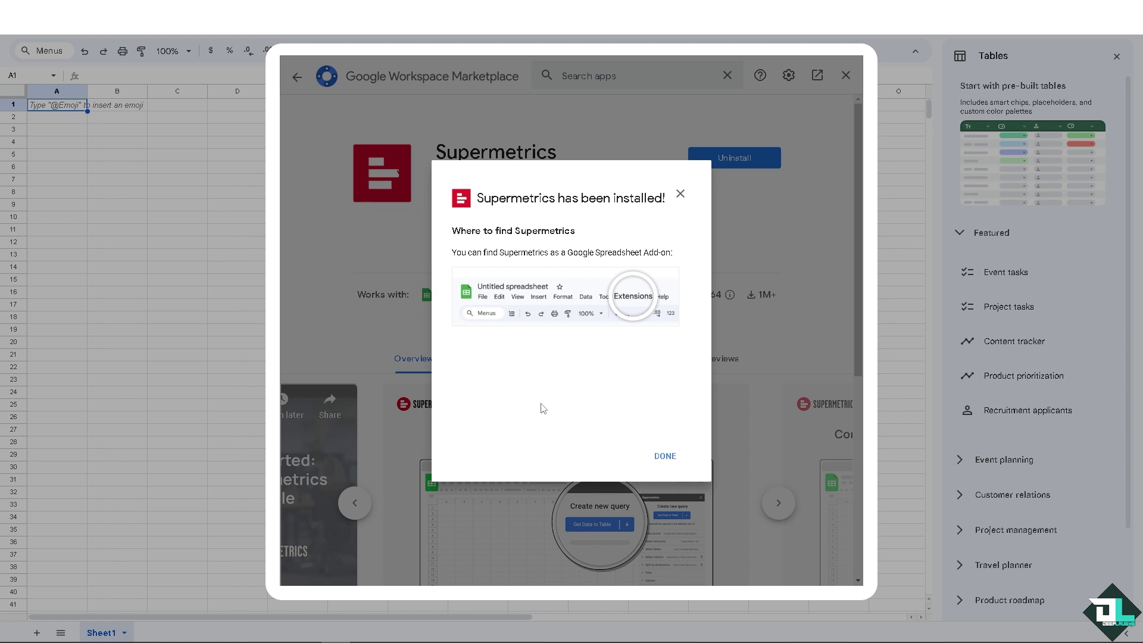
left_click(660, 457)
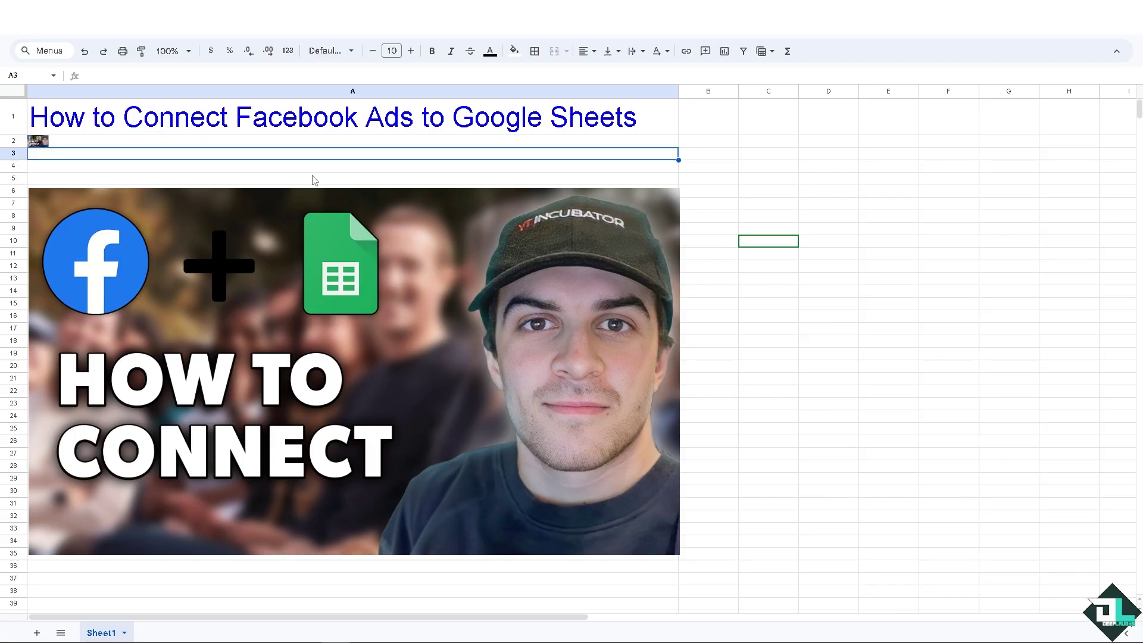
Step: Launch Supermetrics from the Extensions menu to open its sidebar
left_click(258, 37)
mouse_move(284, 182)
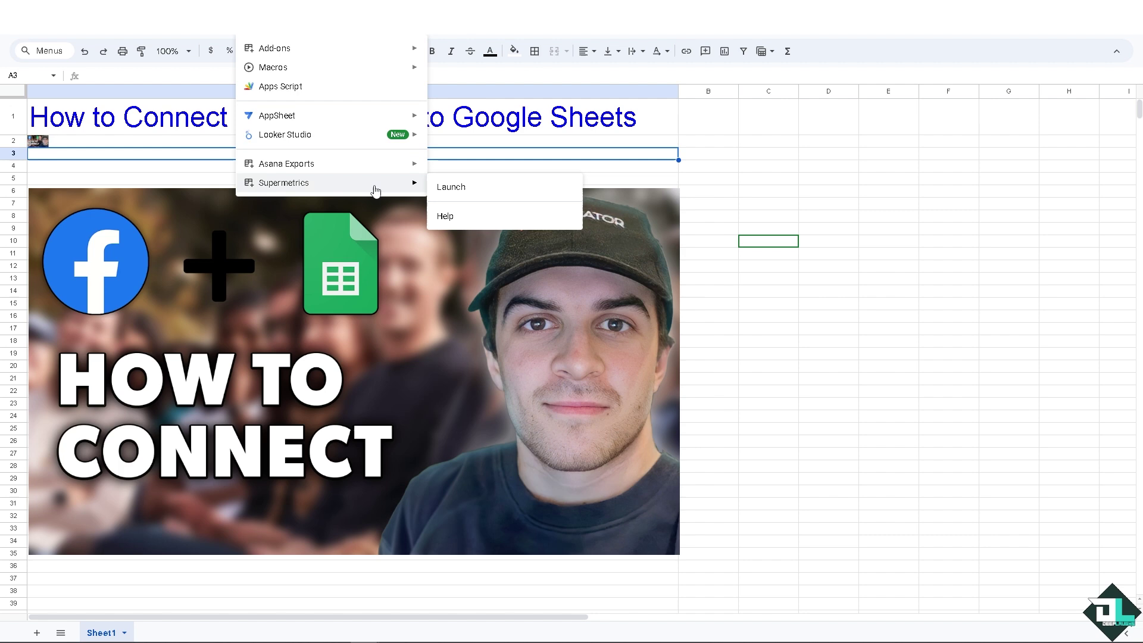
left_click(496, 196)
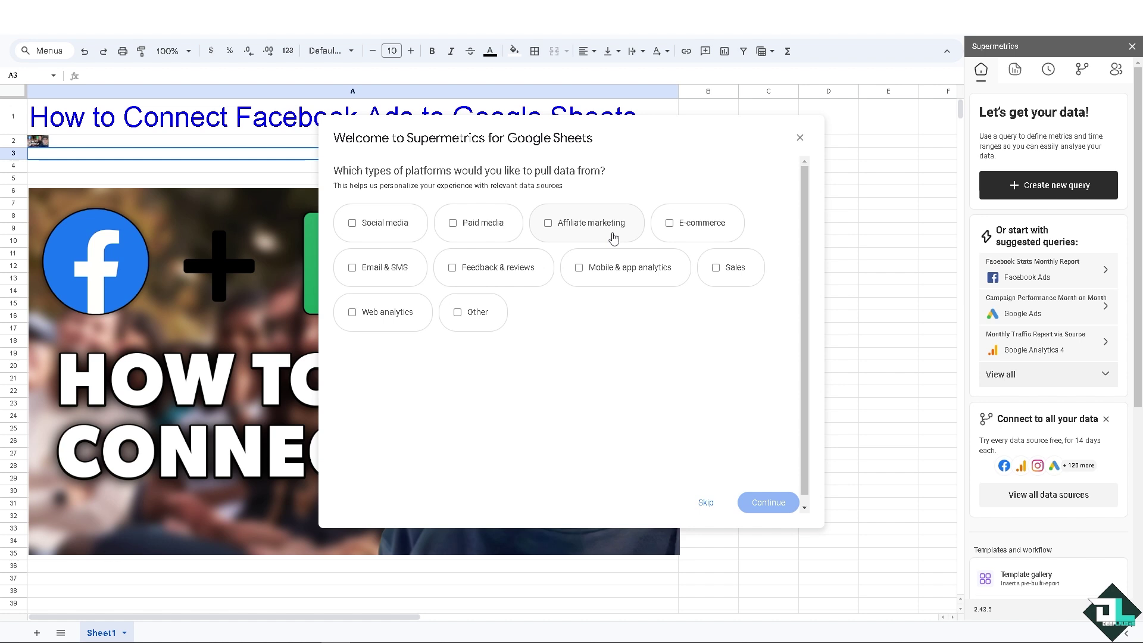
Step: Pick E-commerce in the welcome survey and insert the Facebook Ads high-level monthly reporting template
left_click(671, 226)
left_click(774, 497)
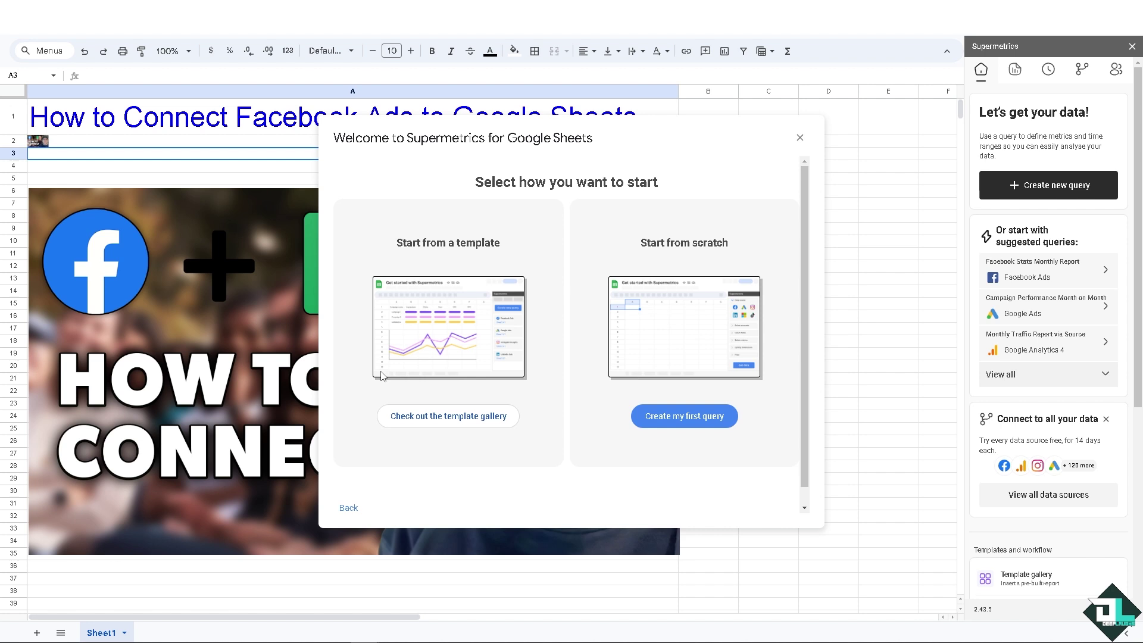
left_click(450, 417)
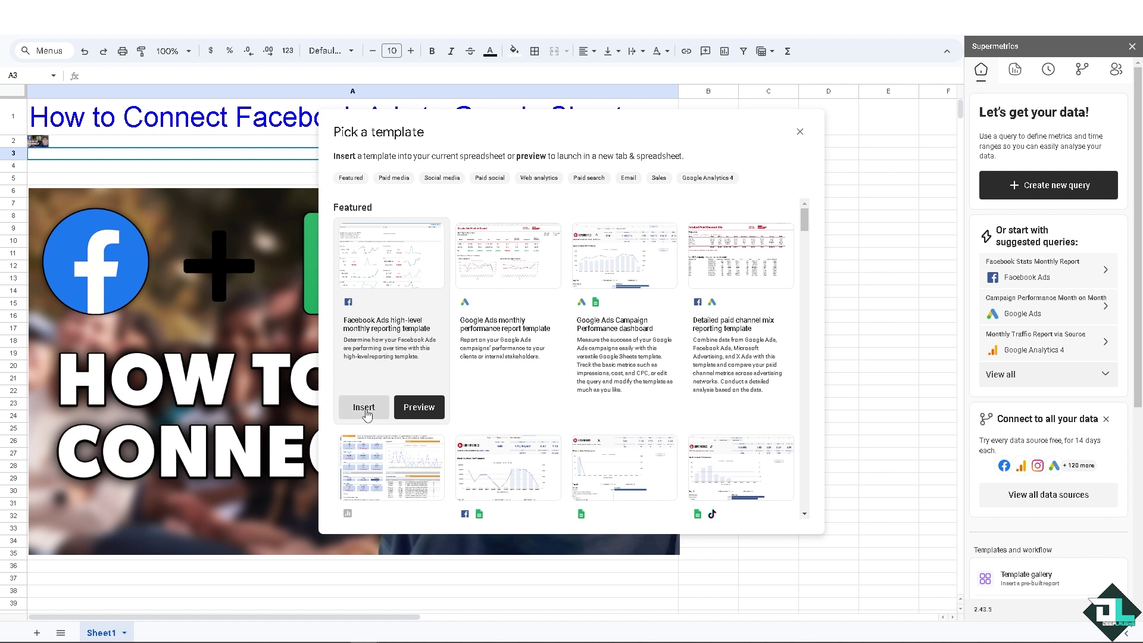
left_click(365, 409)
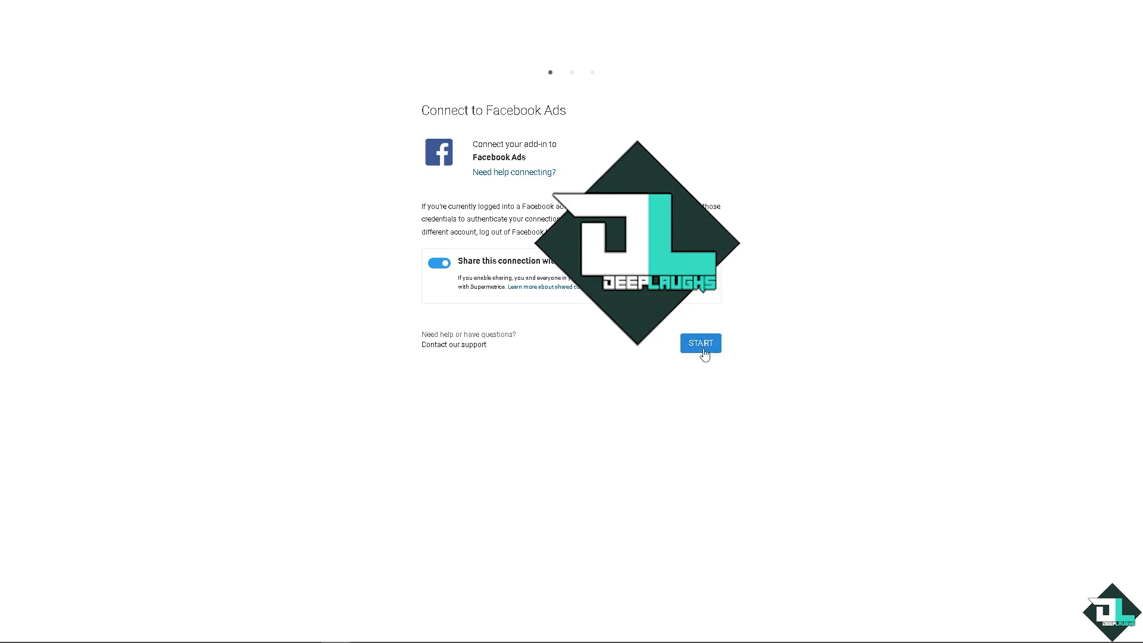
Step: Start authorizing Facebook Ads in Supermetrics, ending on Zapier's Facebook Lead Ads–Google Sheets page
left_click(703, 346)
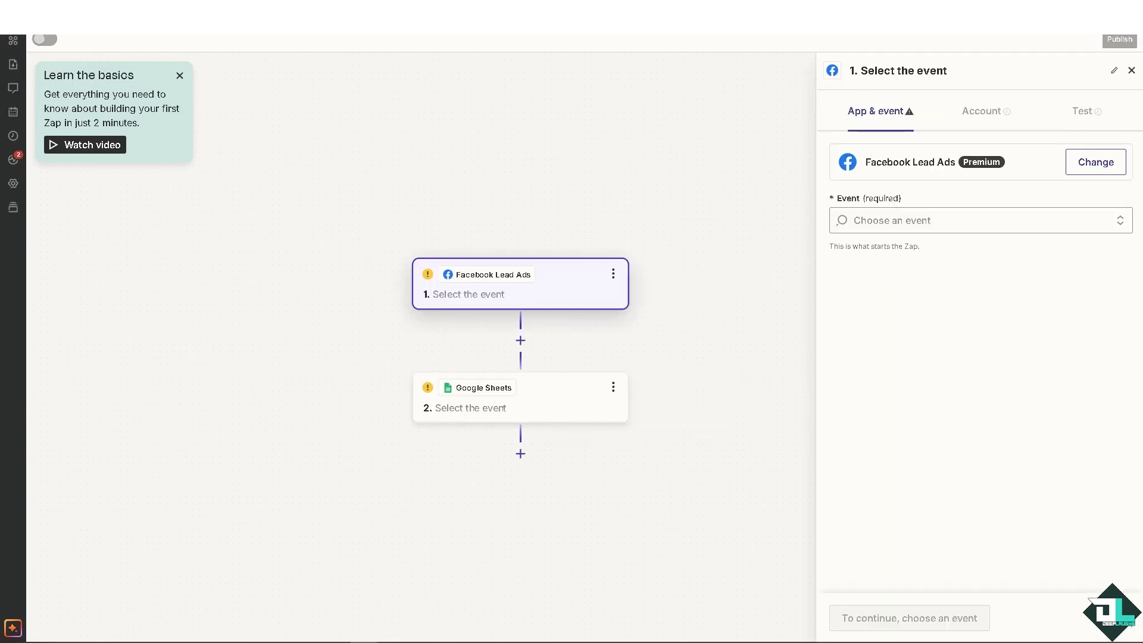
Step: Choose Rename from the zap menu and set the Facebook Lead Ads trigger event to New Lead
left_click(595, 24)
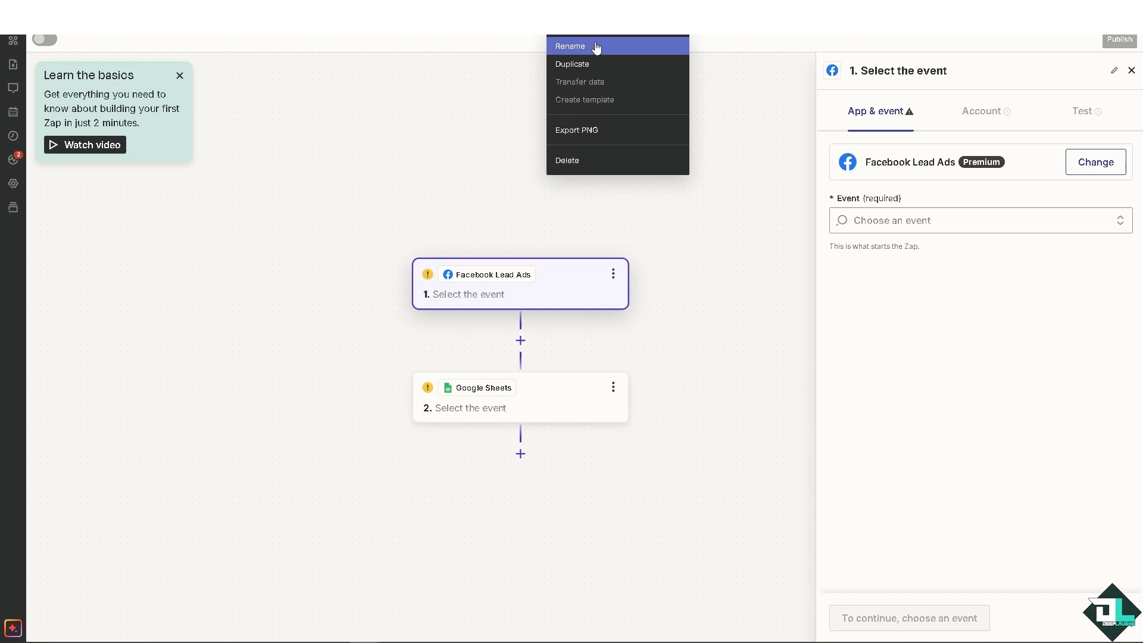
left_click(596, 47)
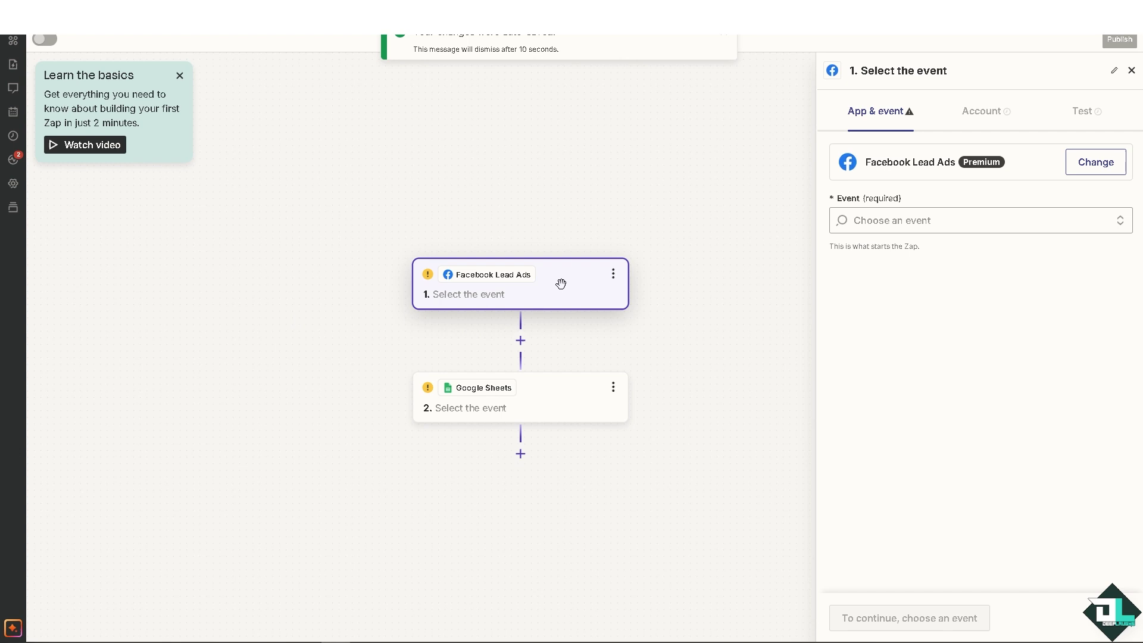
left_click(914, 222)
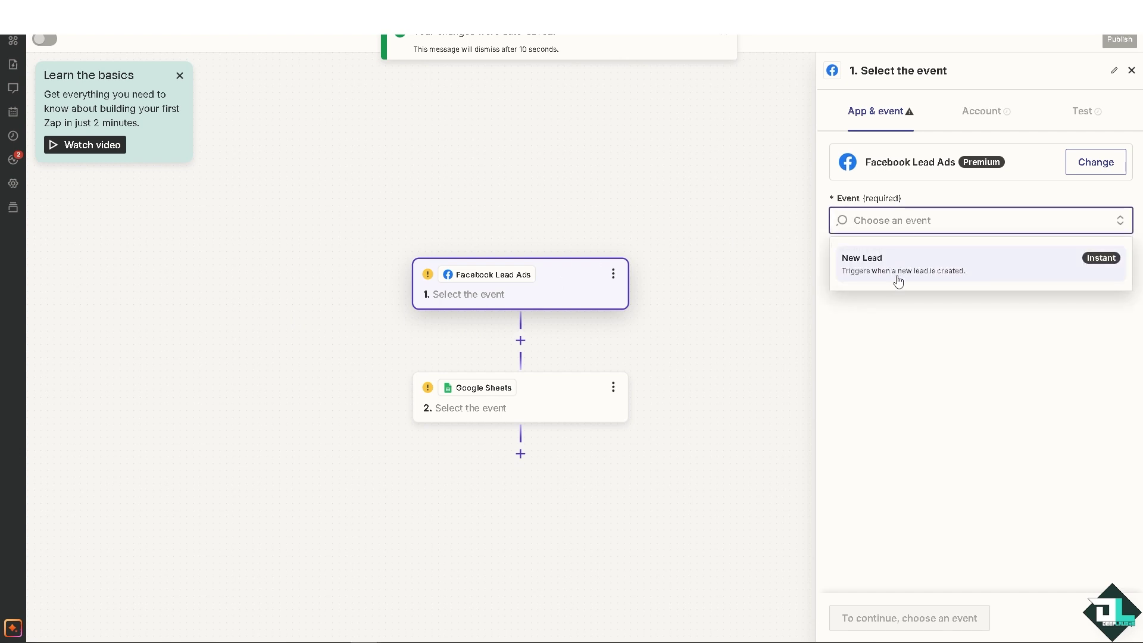
left_click(902, 272)
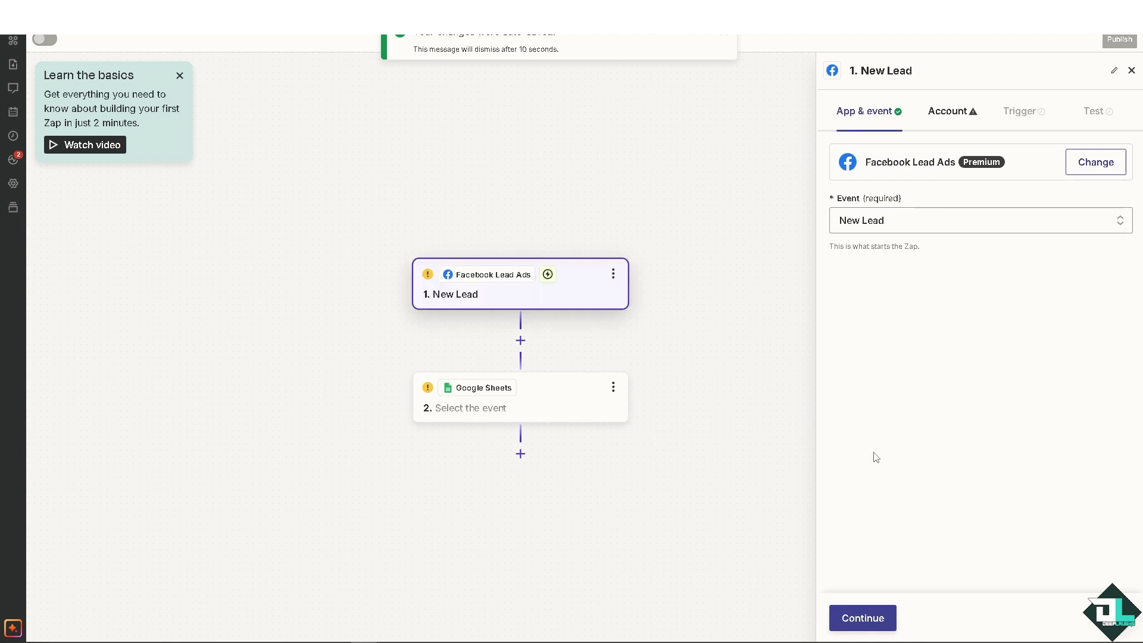
Step: Sign in to Facebook, switch to the required account, and grant Zapier access for the trigger
left_click(872, 619)
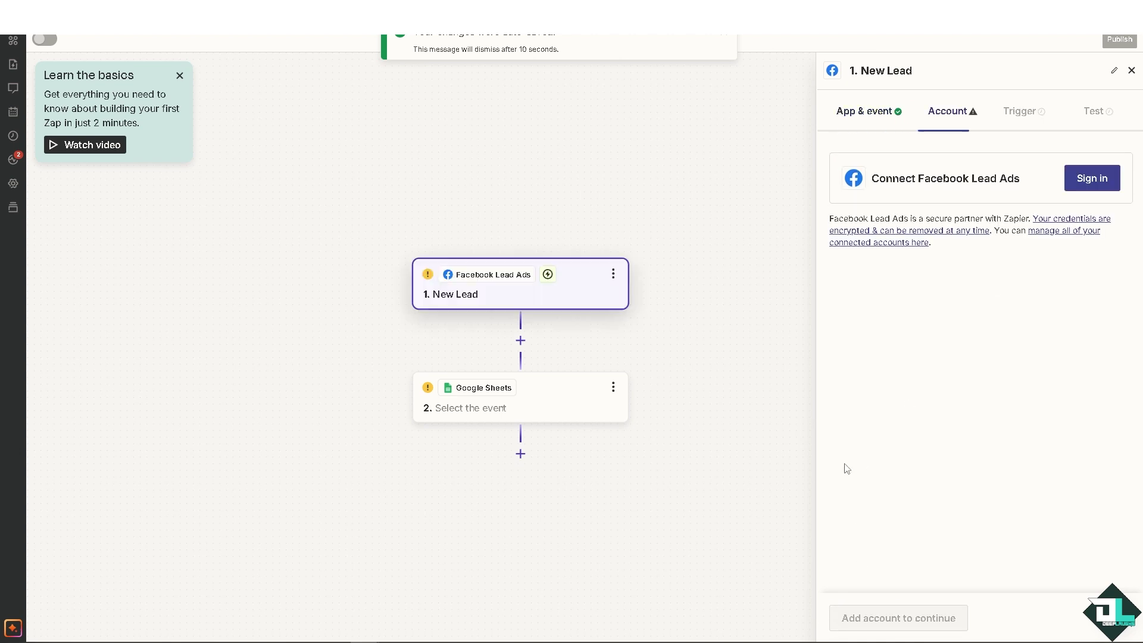
left_click(1087, 180)
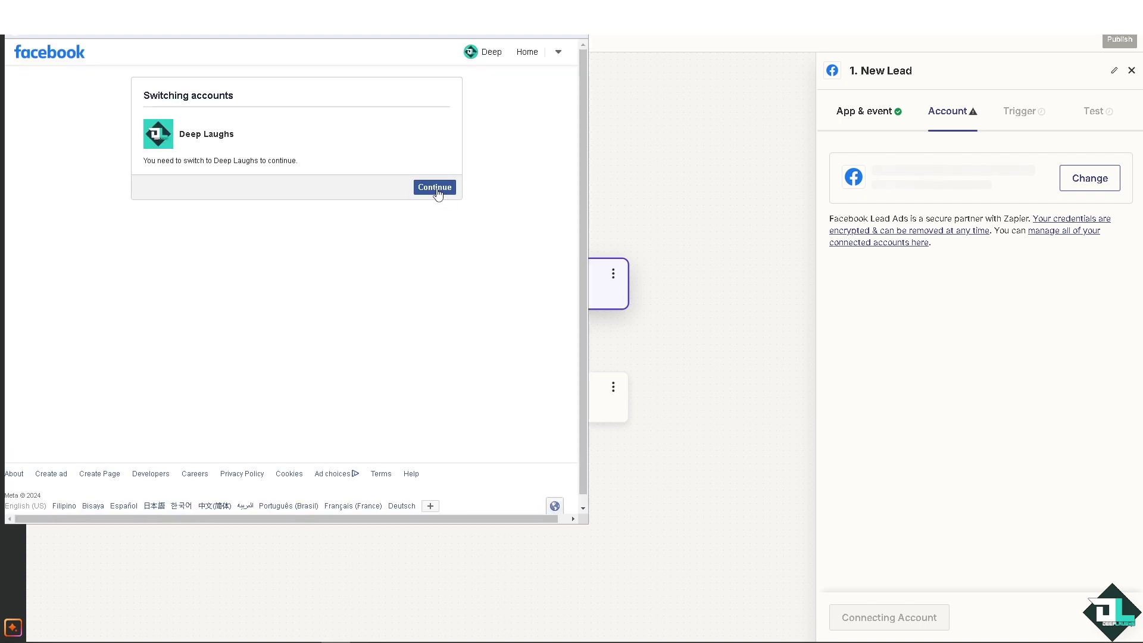
left_click(439, 186)
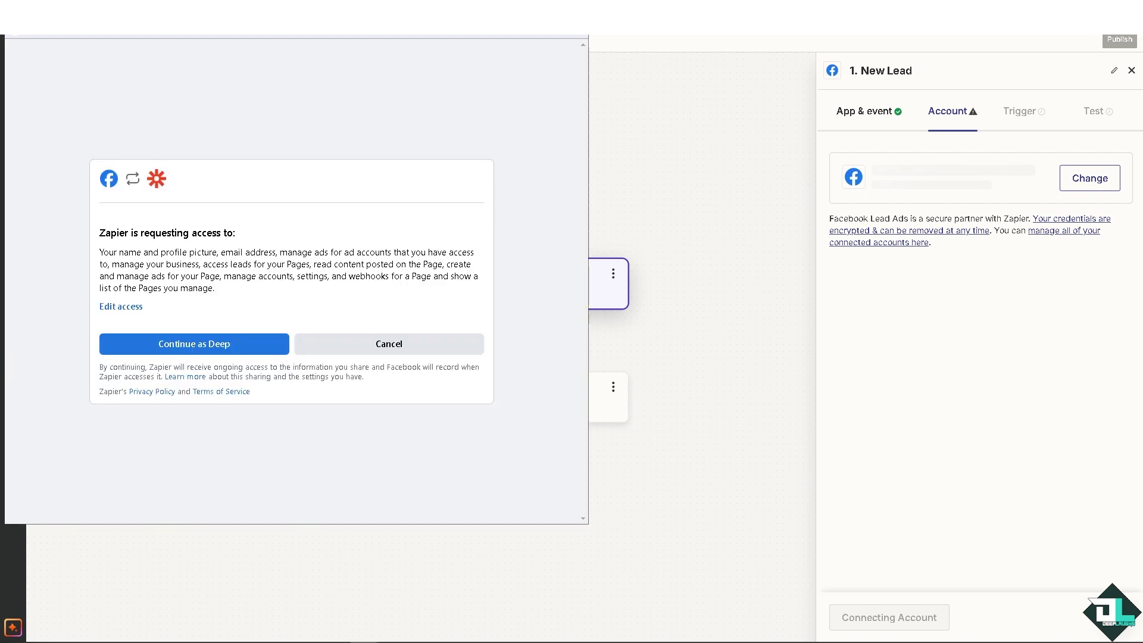
left_click(178, 347)
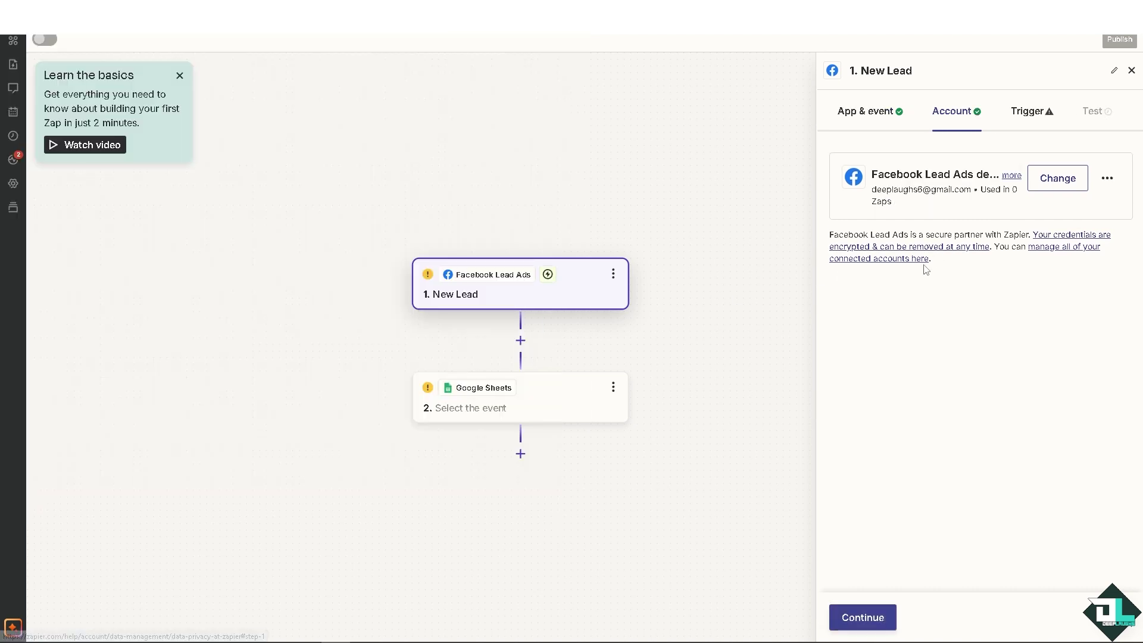
Step: Select the Facebook page to collect leads from, leaving the lead form as default
left_click(860, 617)
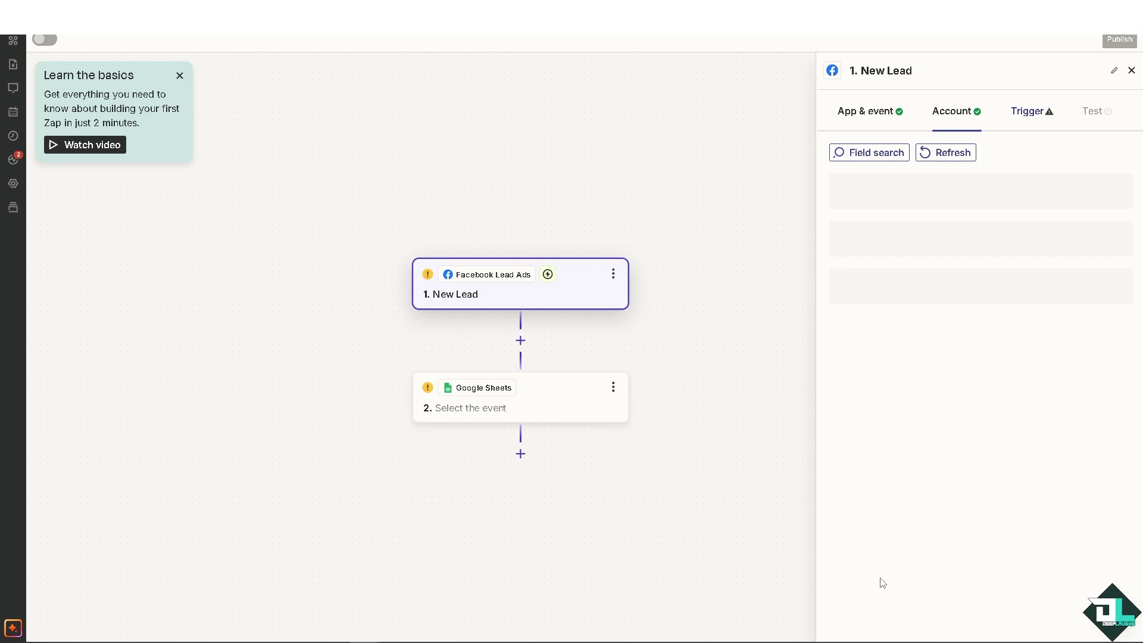
left_click(921, 203)
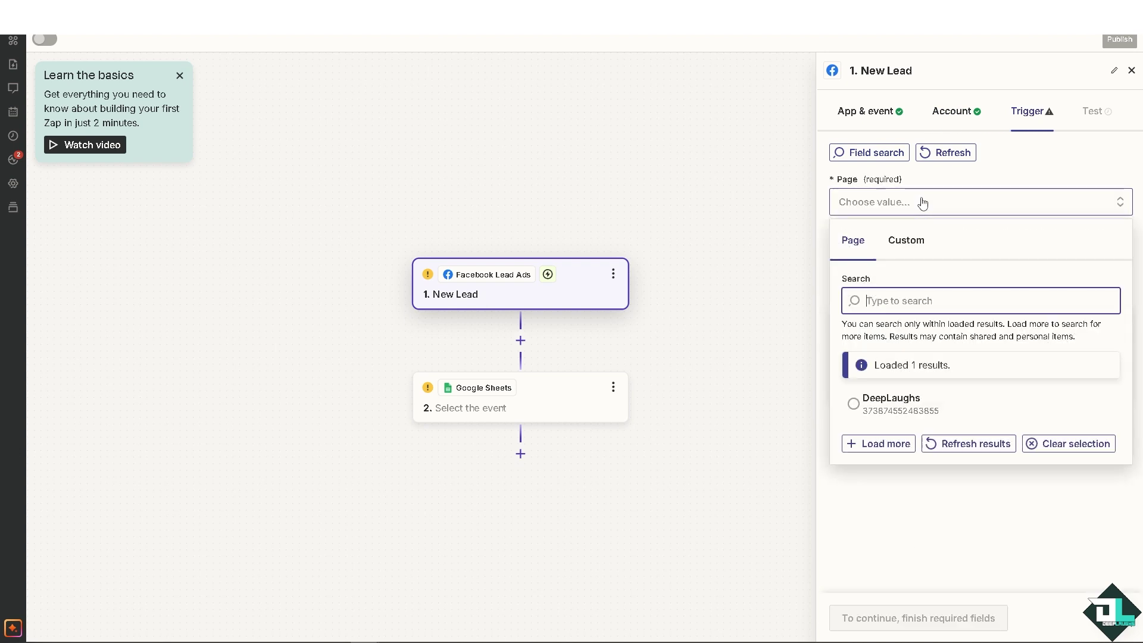
left_click(902, 411)
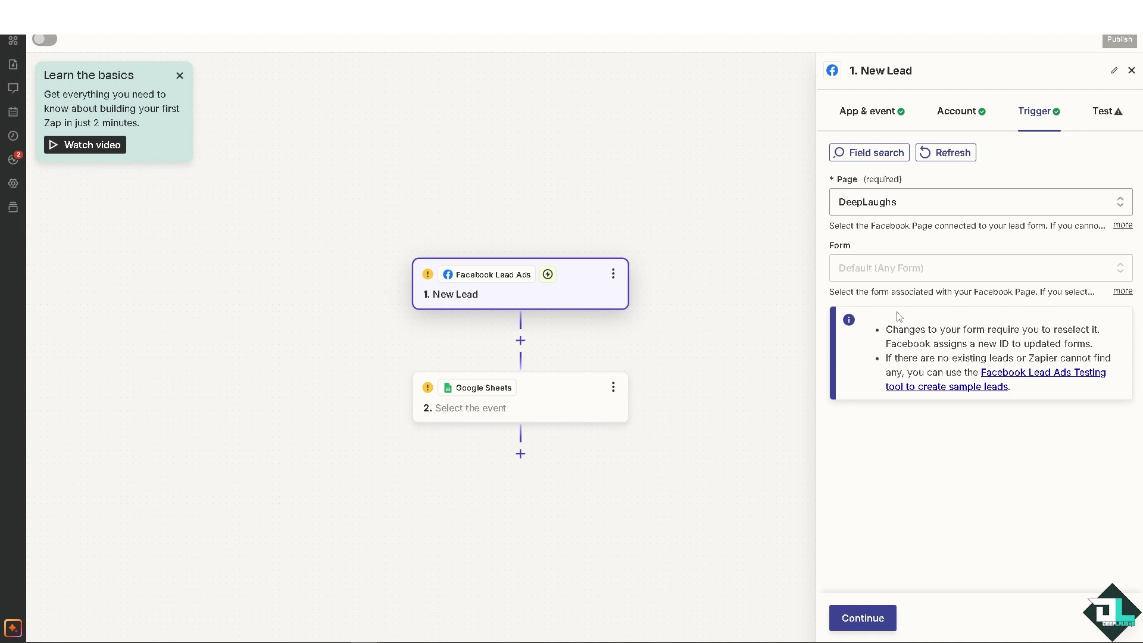
left_click(889, 275)
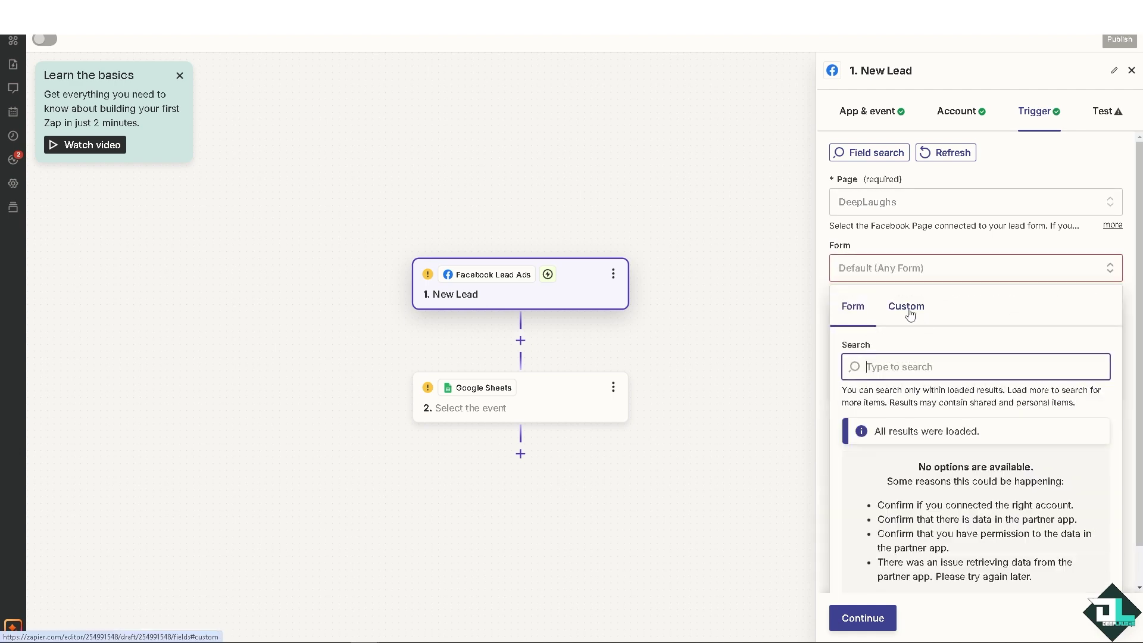
scroll(945, 417, "down", 1)
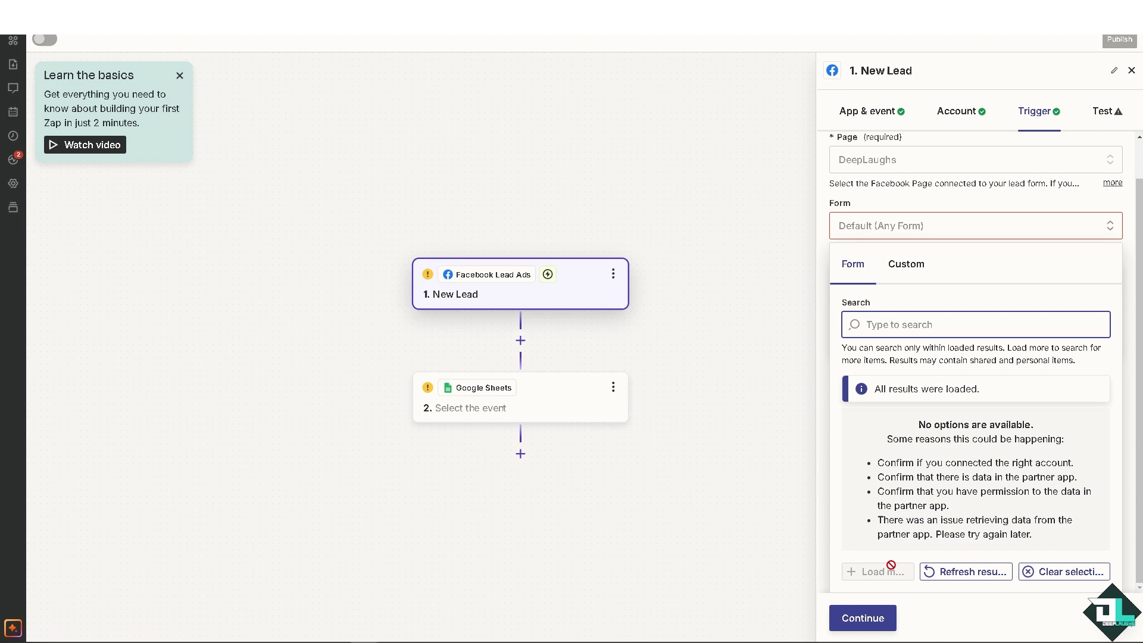
Step: Test the New Lead trigger, retrying after the error until an example lead returns
left_click(863, 619)
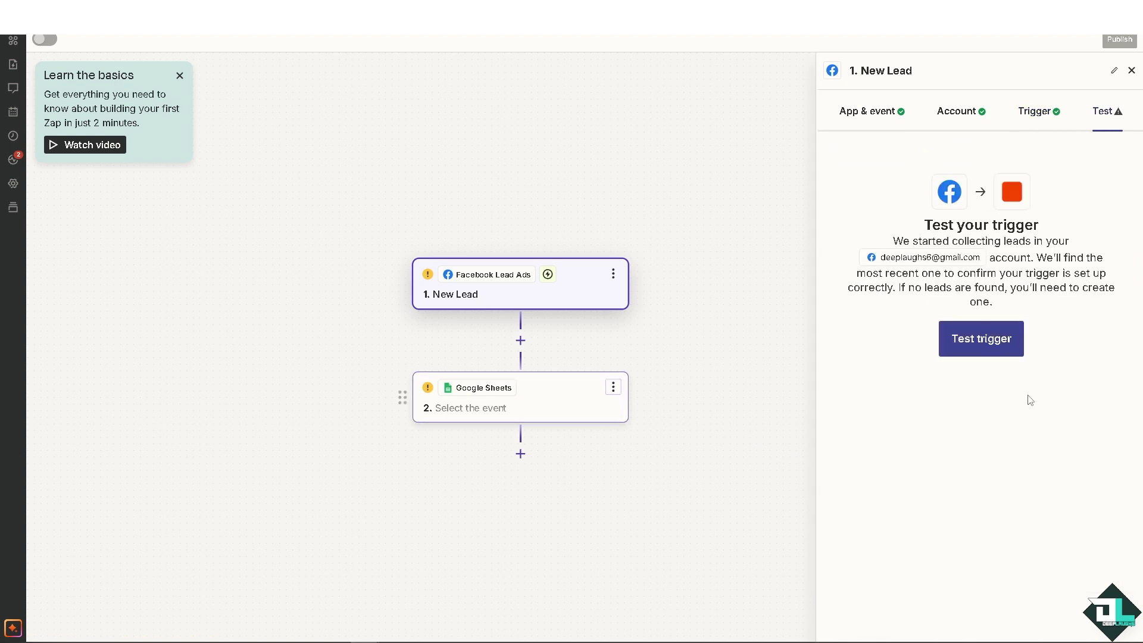
left_click(983, 348)
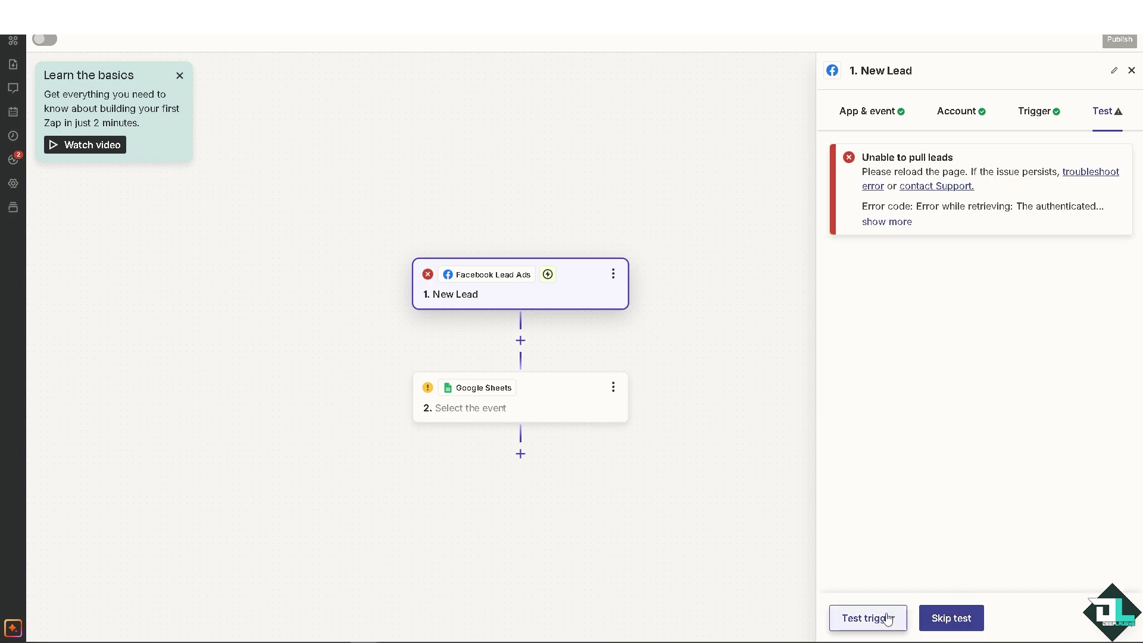
left_click(966, 620)
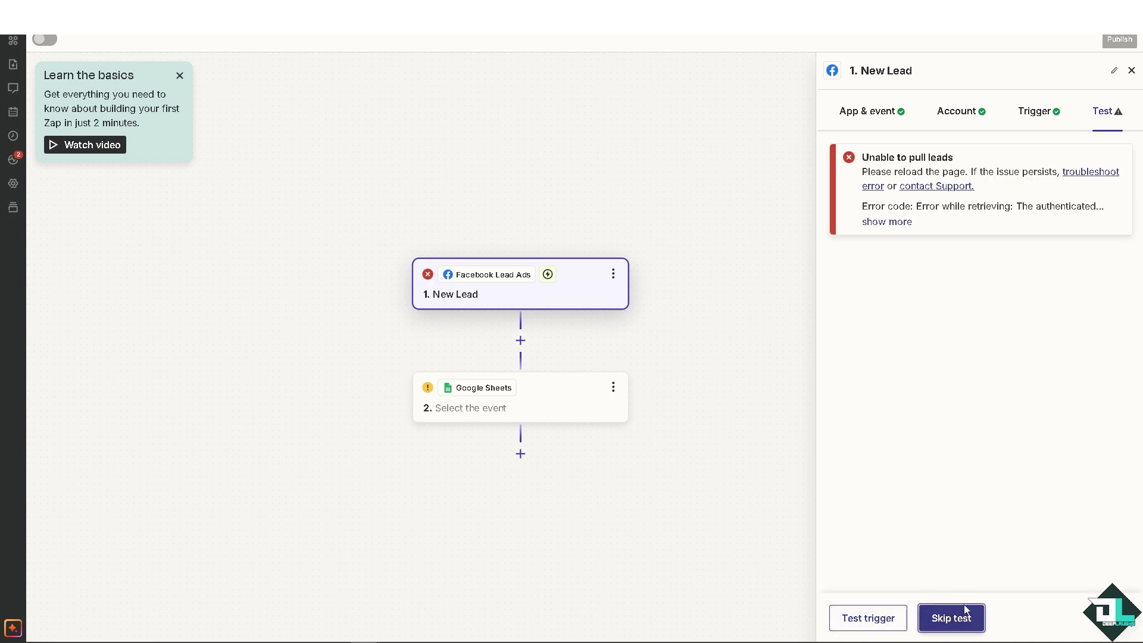
left_click(546, 398)
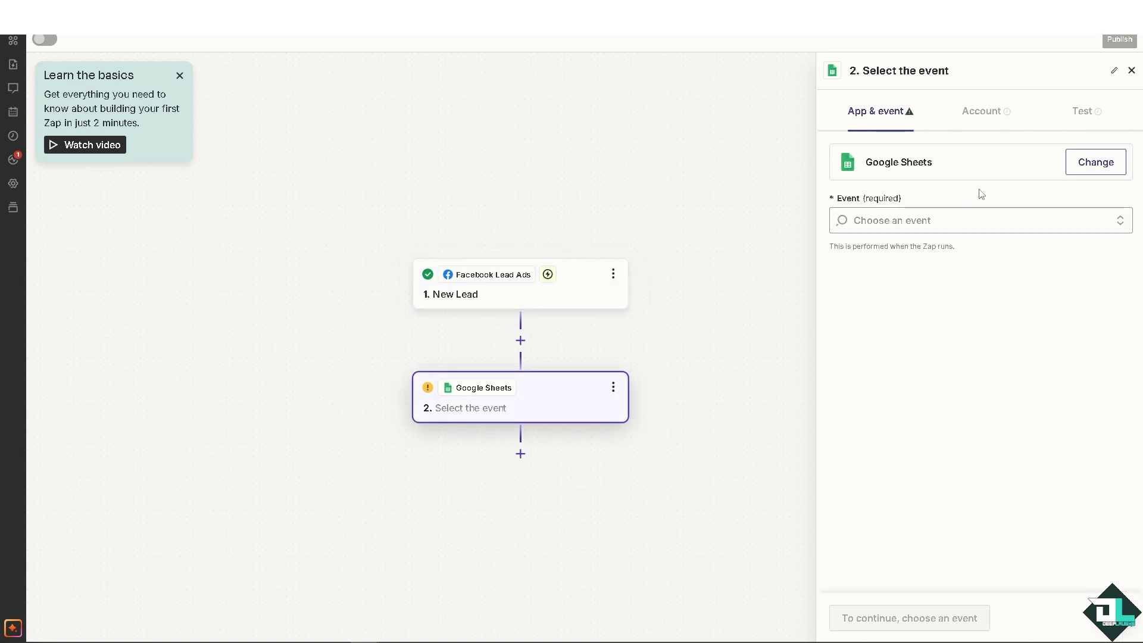
Step: Set the Google Sheets action event to Create Spreadsheet Column and sign in a Google Sheets account
left_click(884, 229)
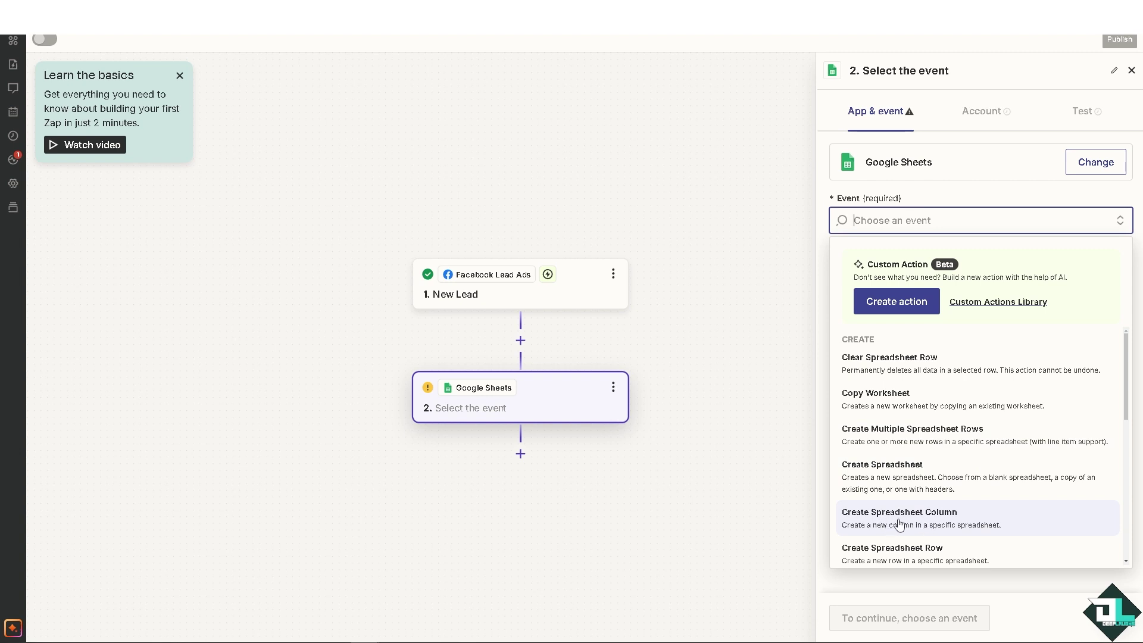
left_click(899, 524)
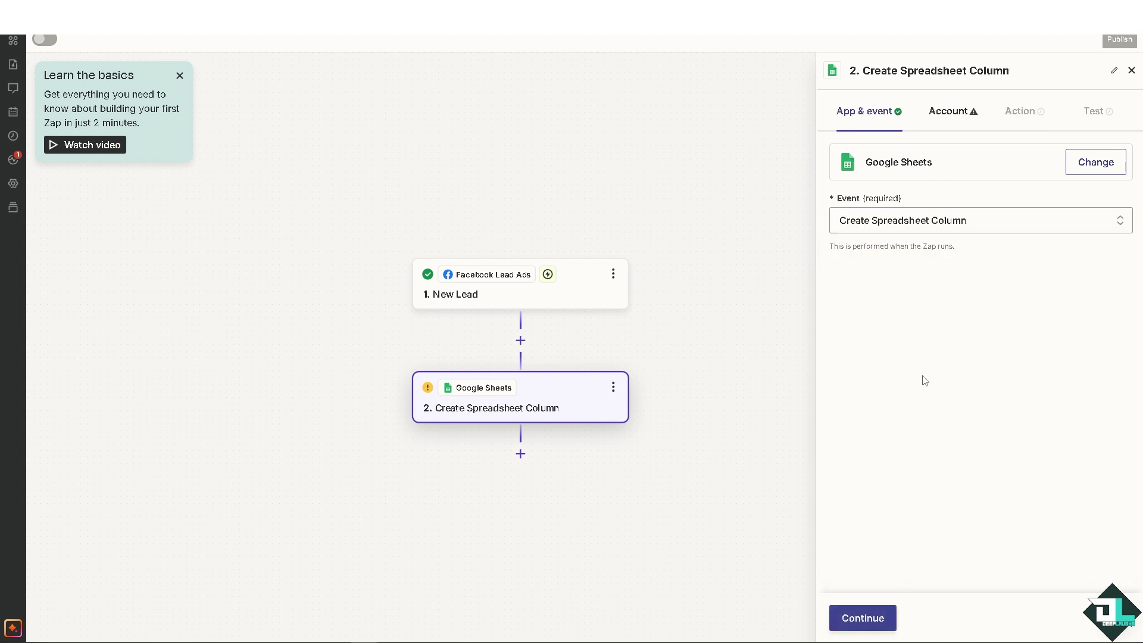
left_click(865, 619)
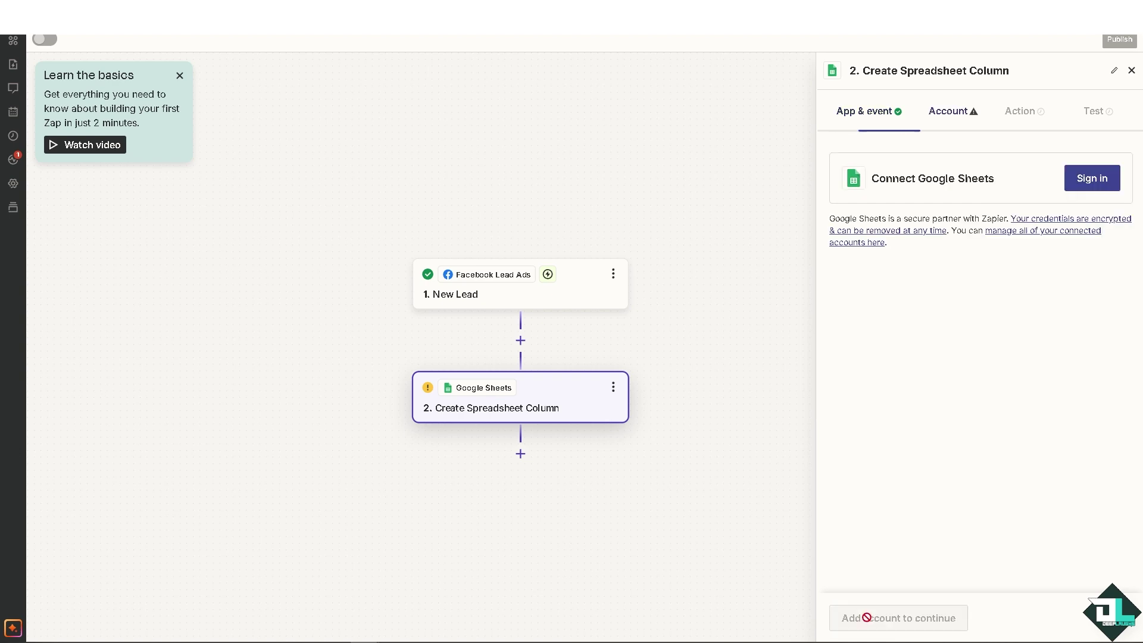
left_click(1089, 181)
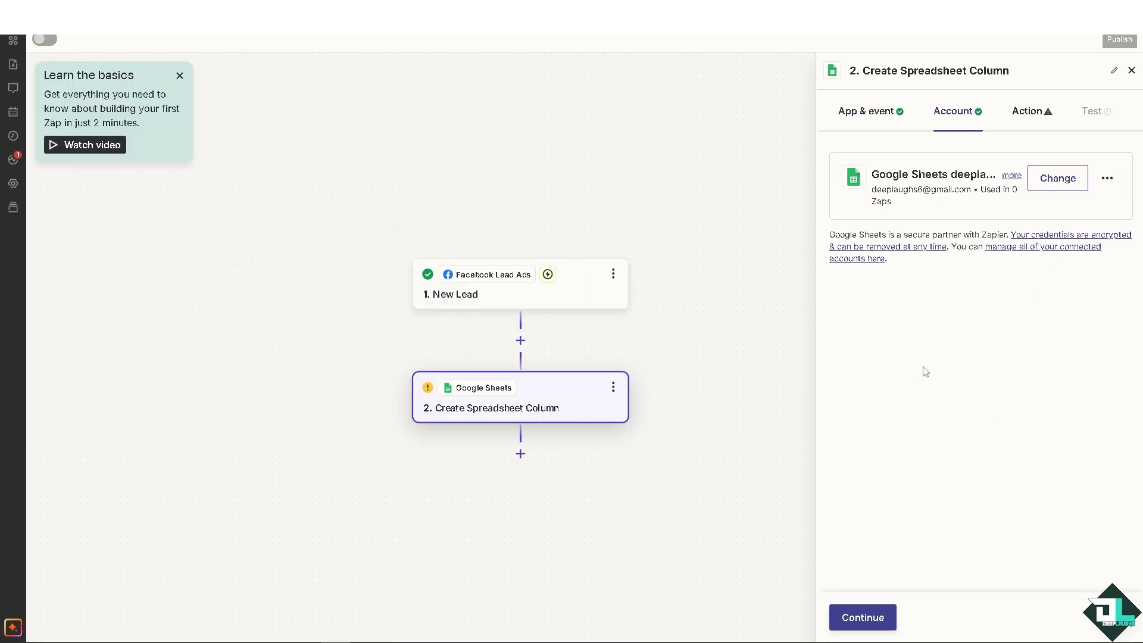
Step: Target My Google Drive and the 'How to Connect Facebook Ads to Google Sheets' spreadsheet
left_click(863, 618)
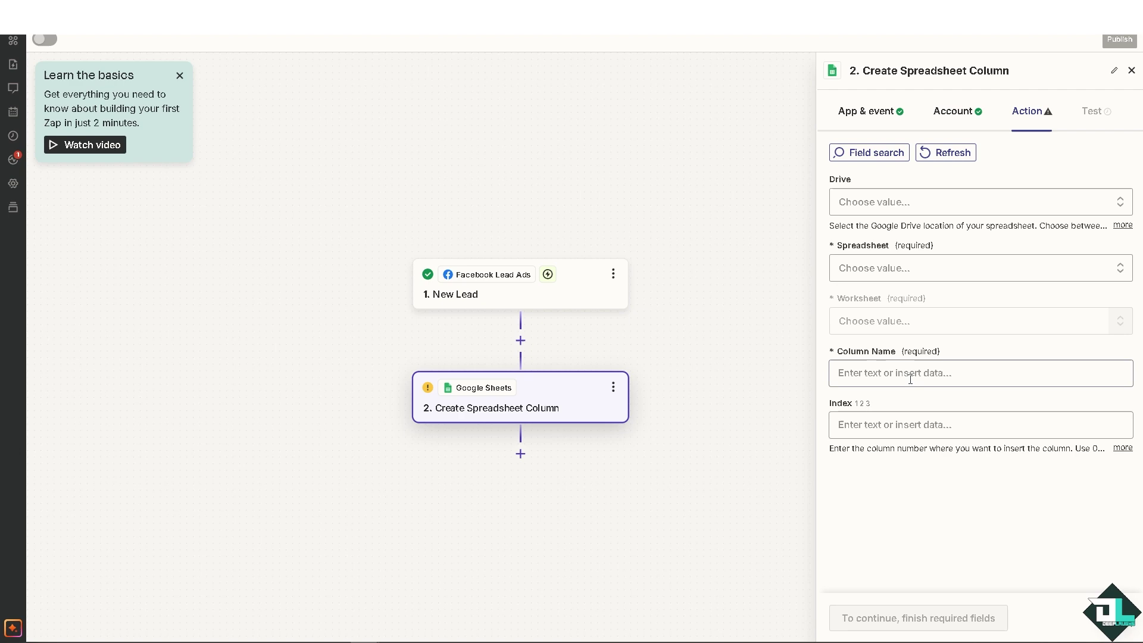
left_click(909, 202)
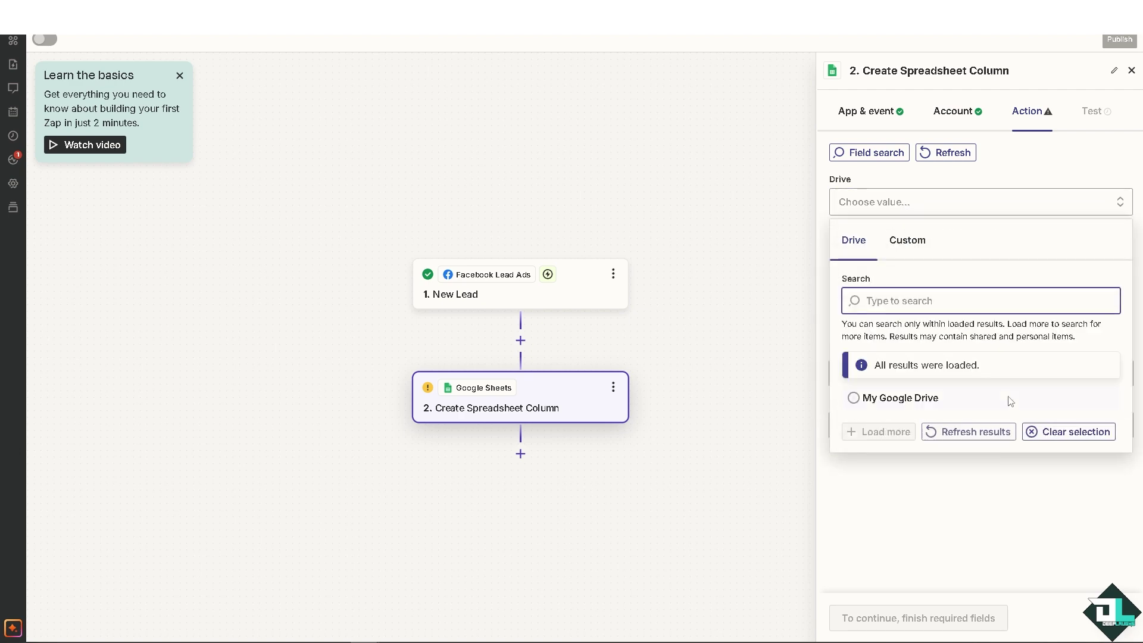
left_click(912, 399)
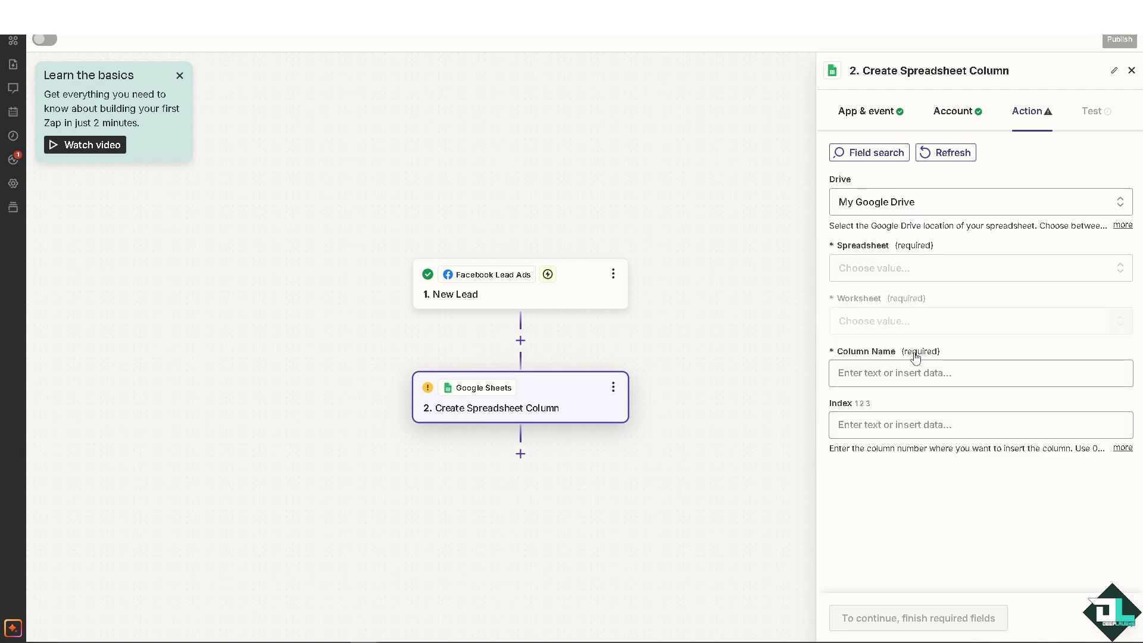
left_click(897, 273)
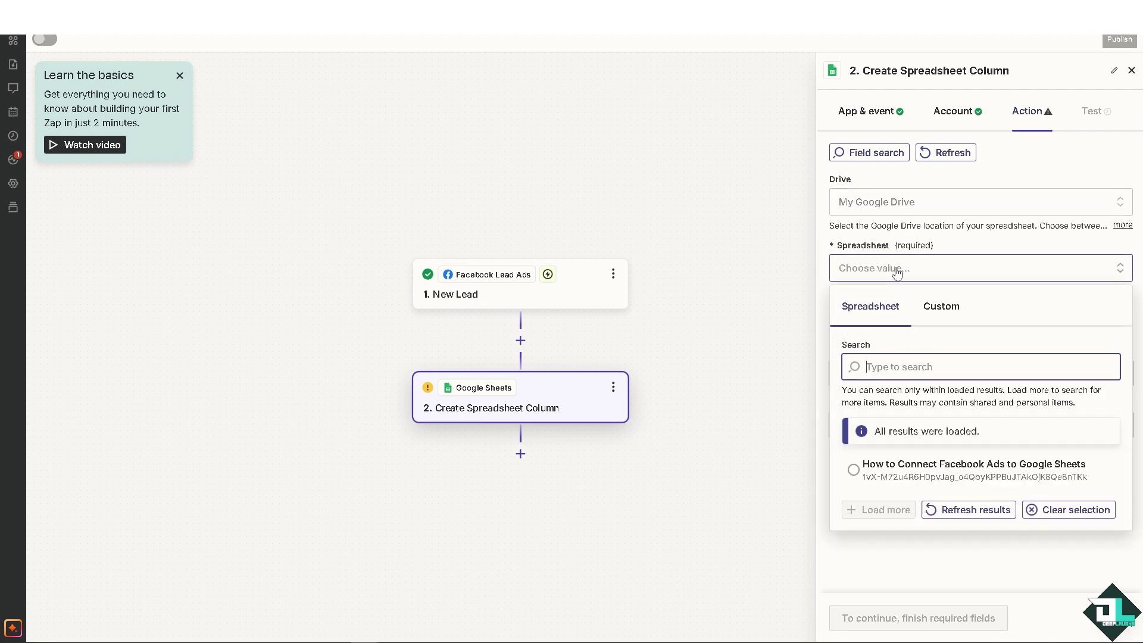
left_click(959, 475)
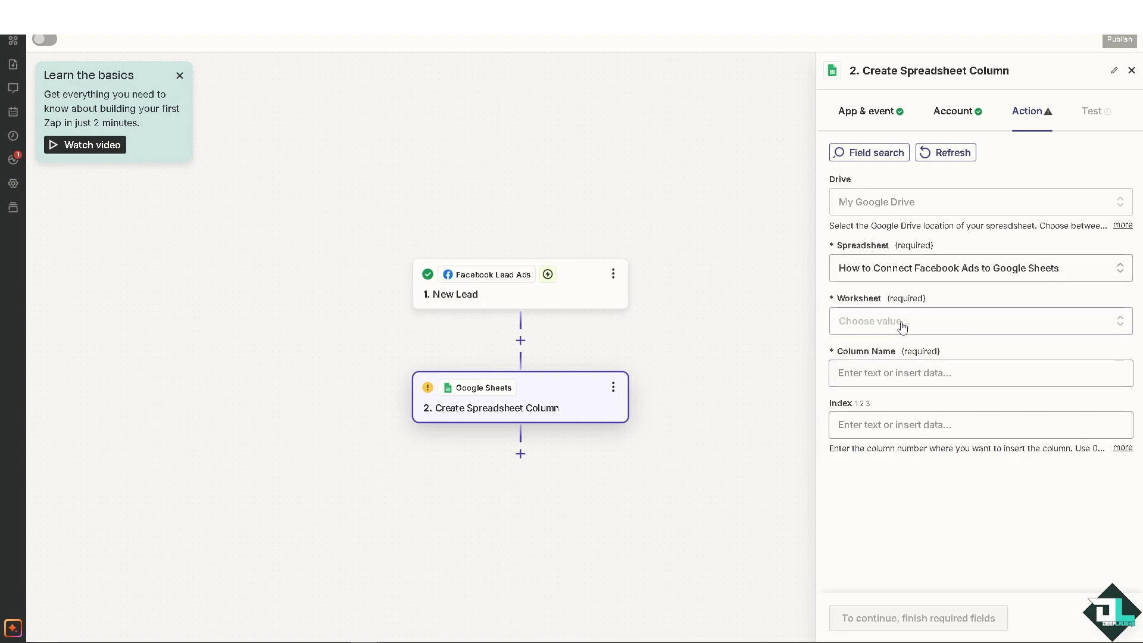
left_click(902, 324)
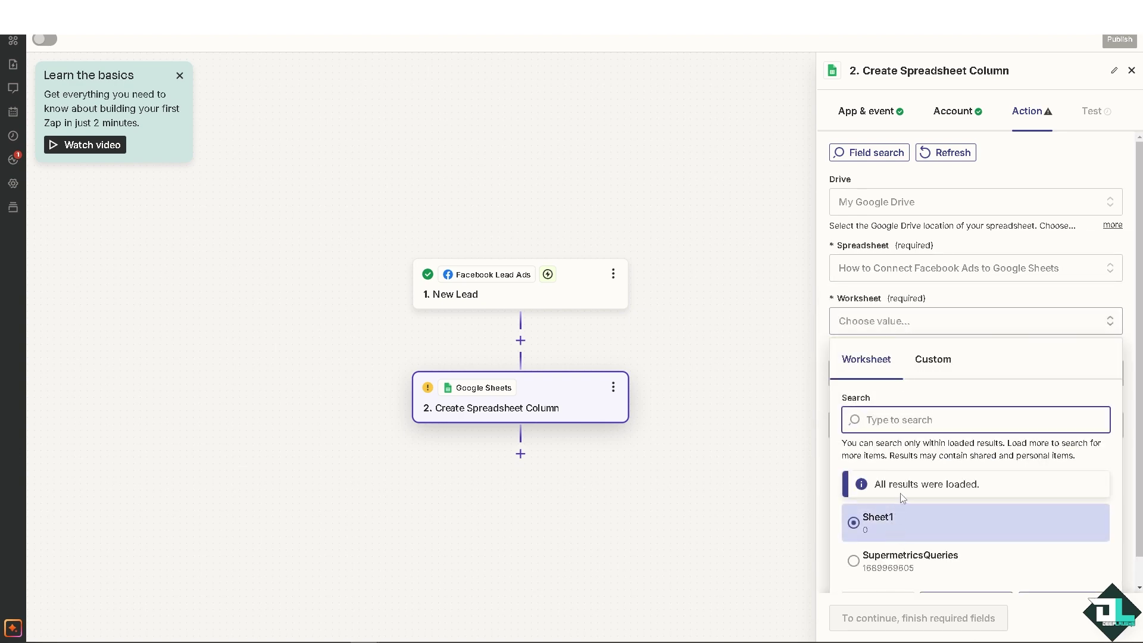
left_click(954, 294)
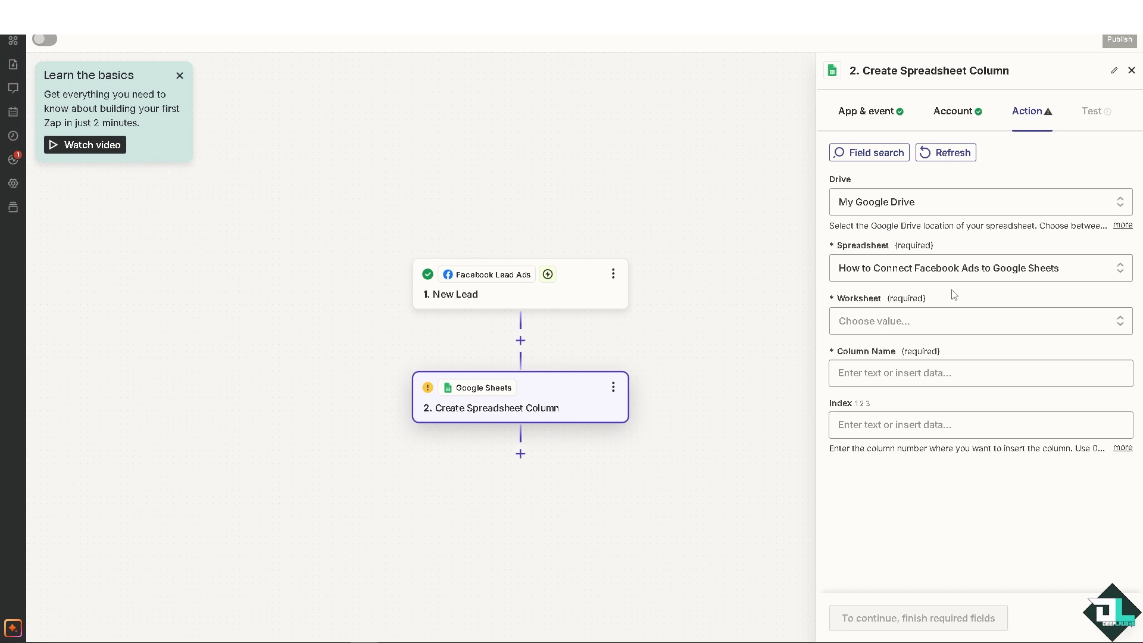
Step: Browse the New Lead fields for the column name, then choose Sheet1 as the worksheet
left_click(926, 374)
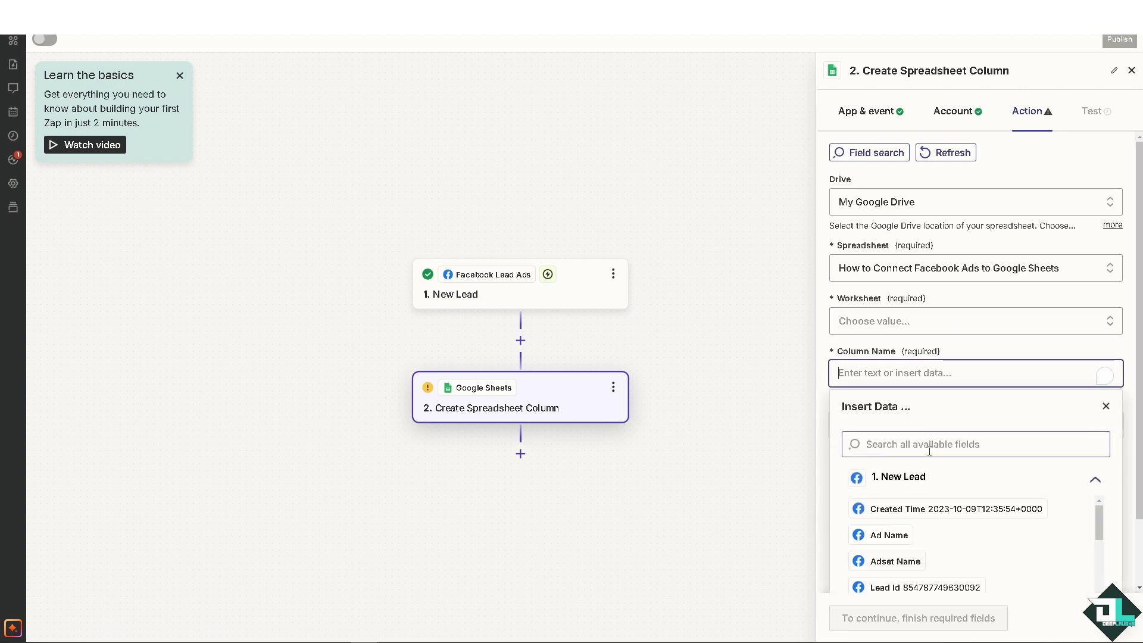
left_click(908, 479)
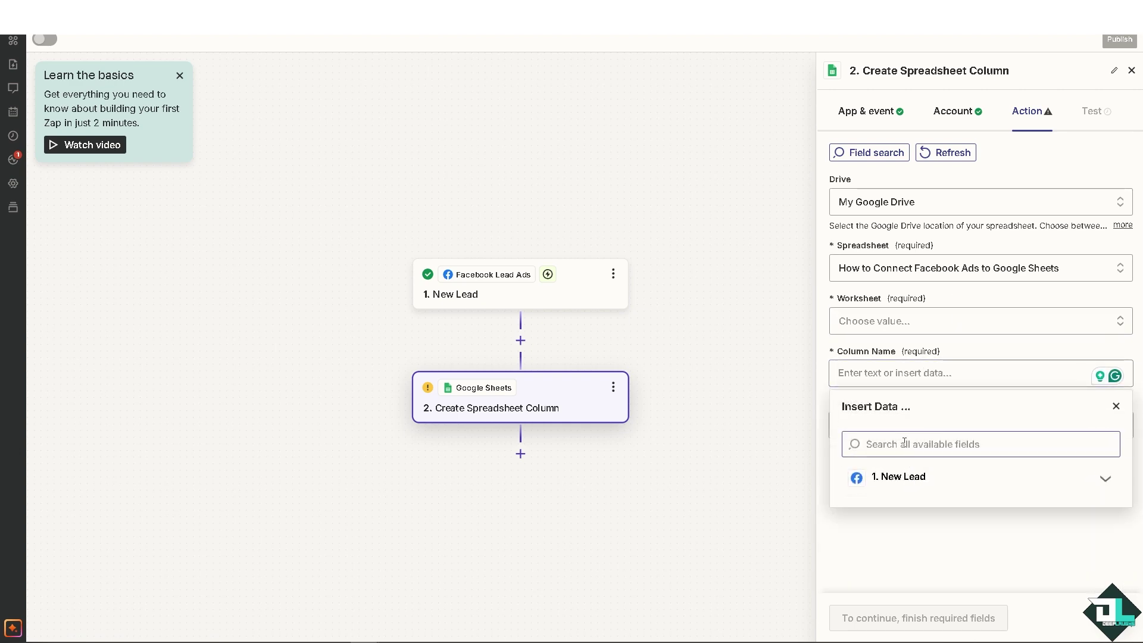
left_click(909, 479)
scroll(918, 434, "down", 2)
left_click(909, 408)
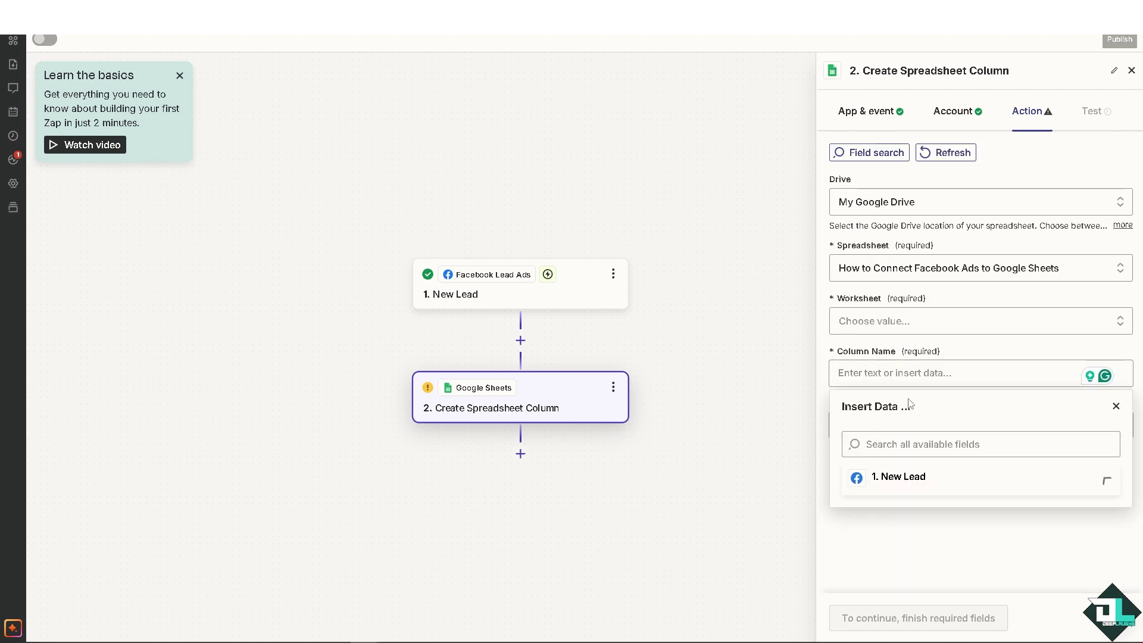
left_click(896, 540)
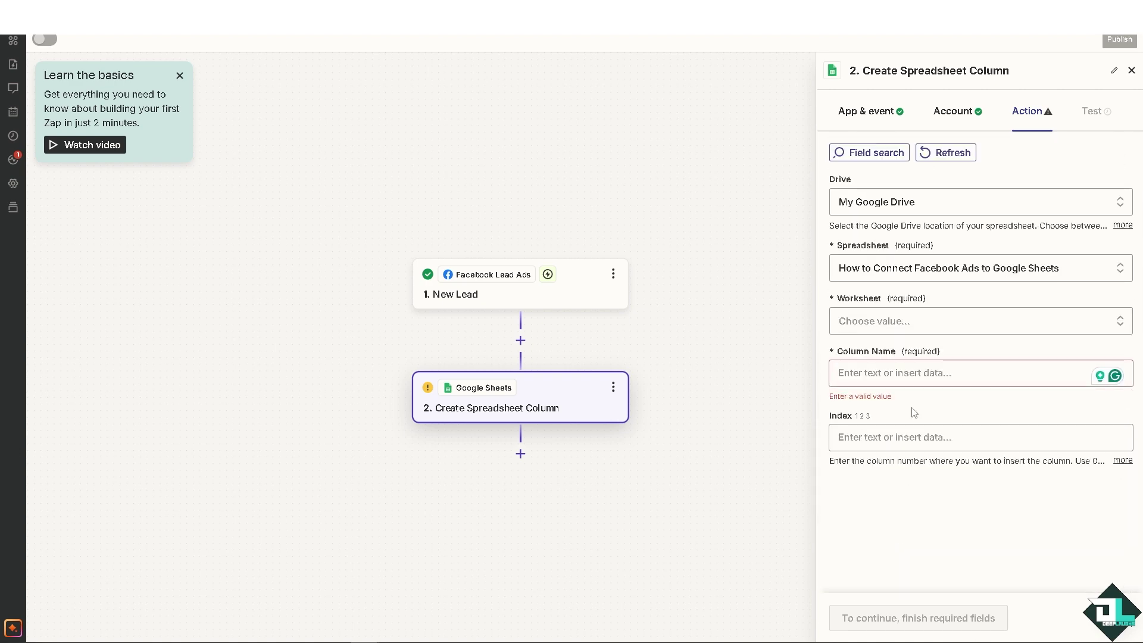
left_click(905, 325)
left_click(890, 523)
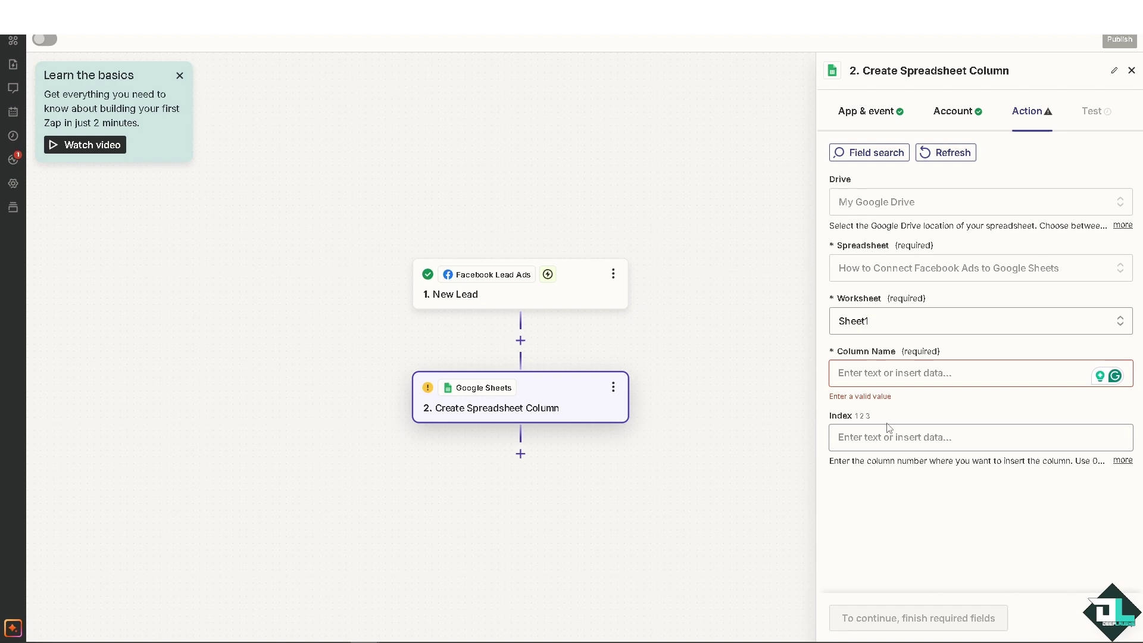
Step: Map the lead's Ad Name into both the Column Name and Column Index fields
left_click(893, 373)
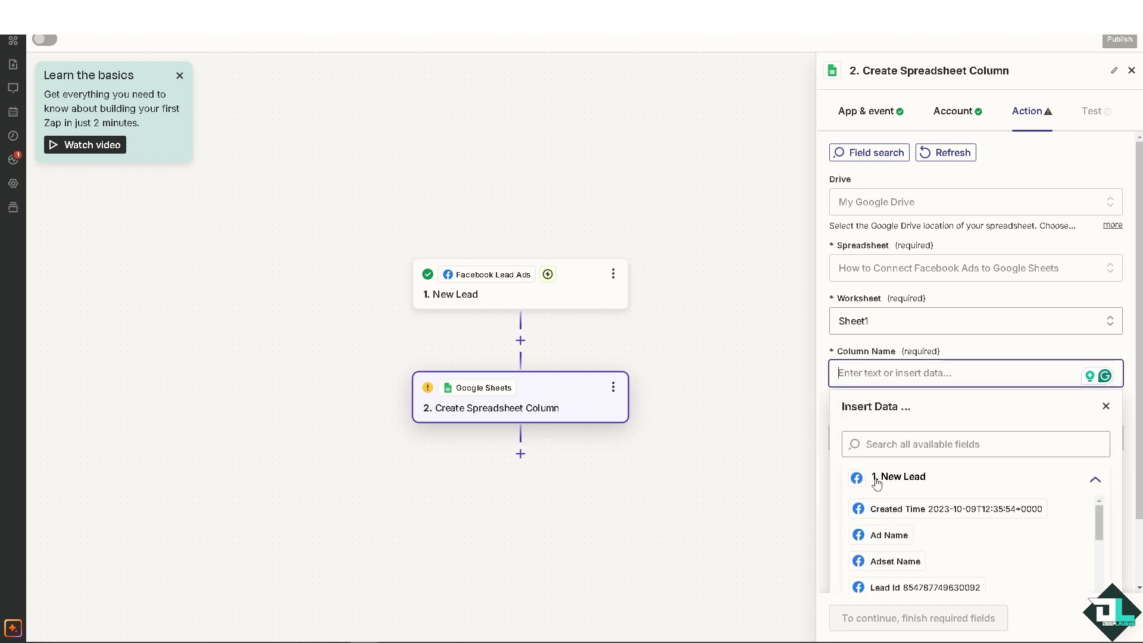
left_click(877, 482)
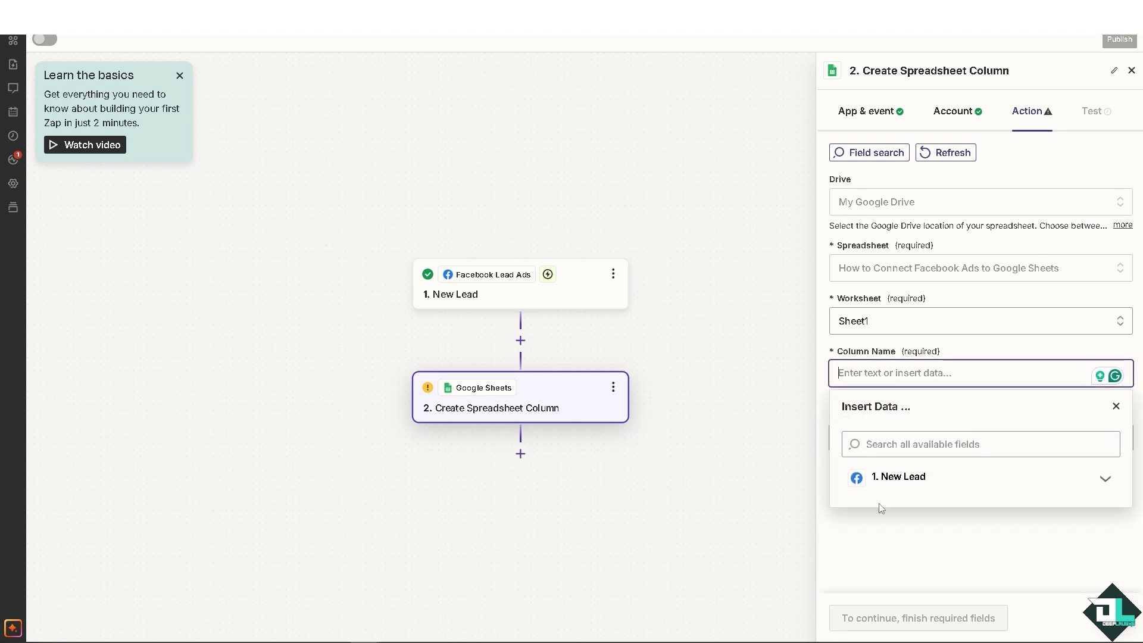
left_click(880, 479)
left_click(902, 535)
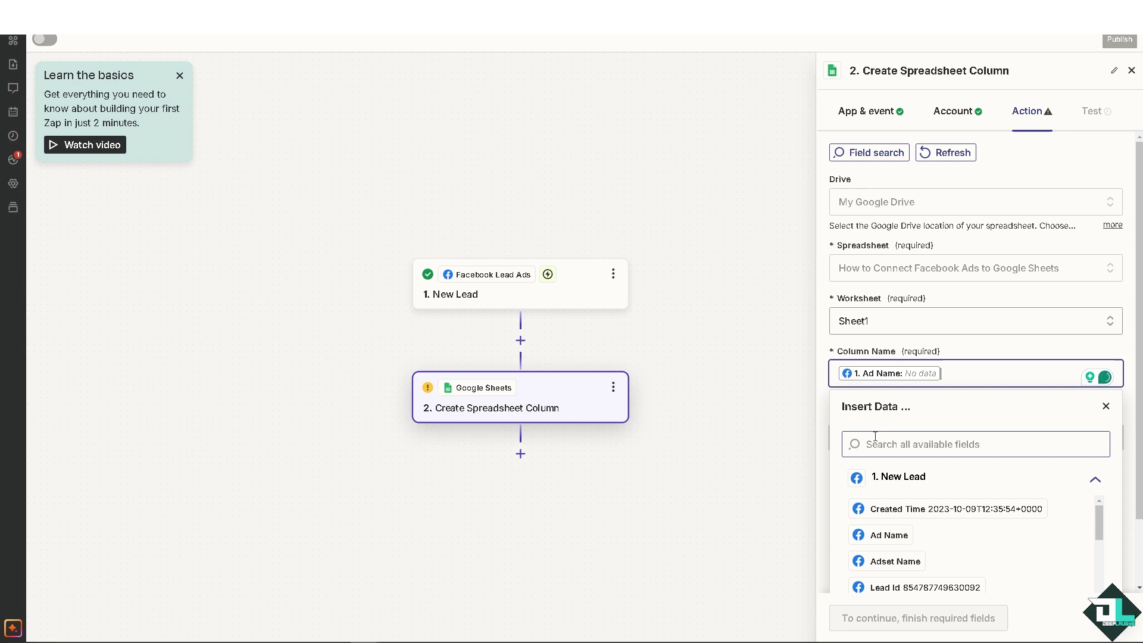
left_click(1106, 406)
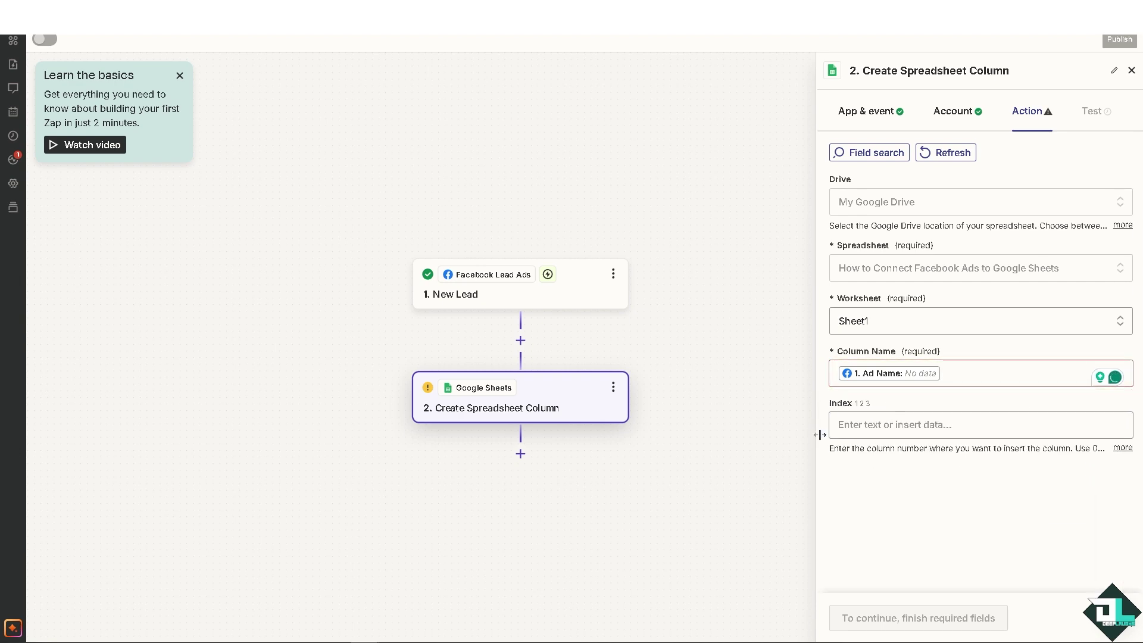
left_click(893, 426)
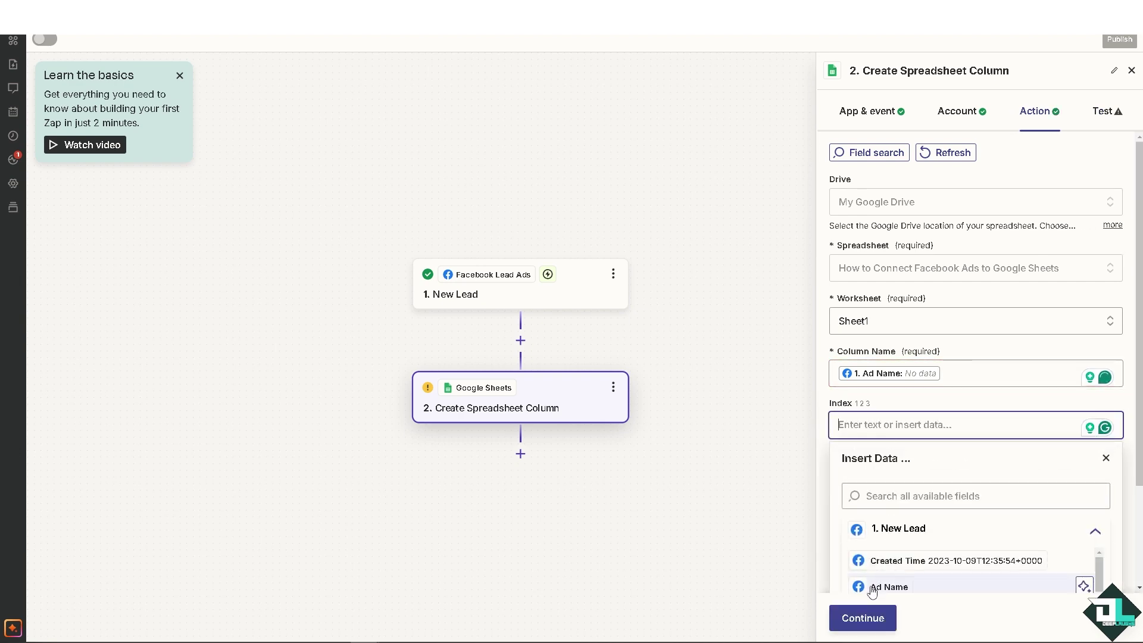
left_click(872, 588)
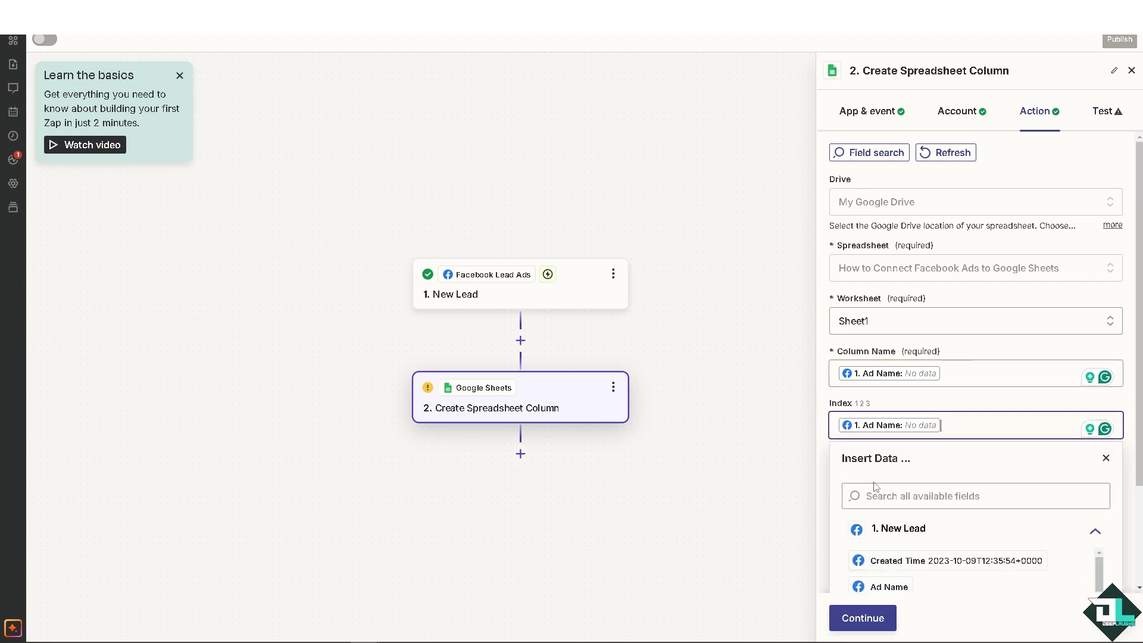
Step: Test the Create Spreadsheet Column step and retest it after the missing-column-name failure
left_click(865, 618)
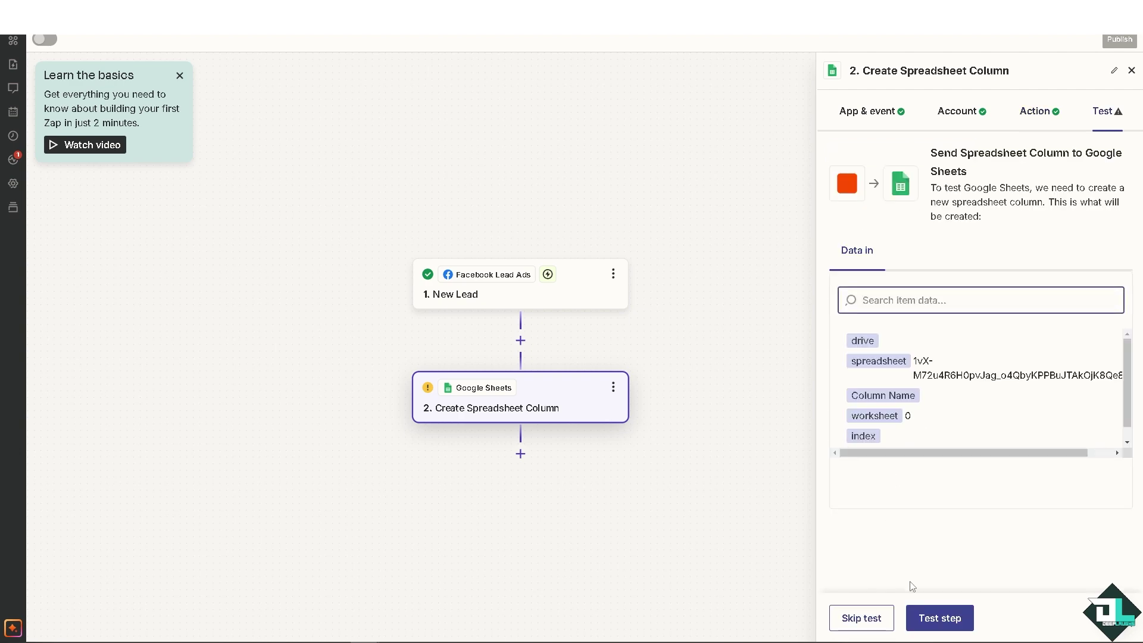
left_click(946, 624)
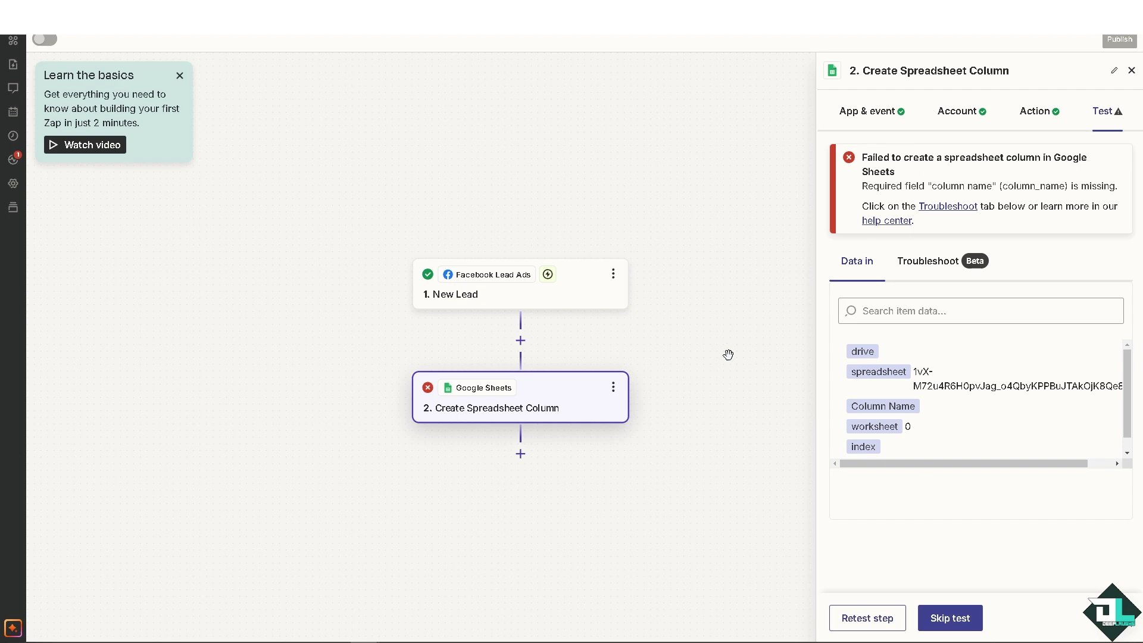
left_click(867, 617)
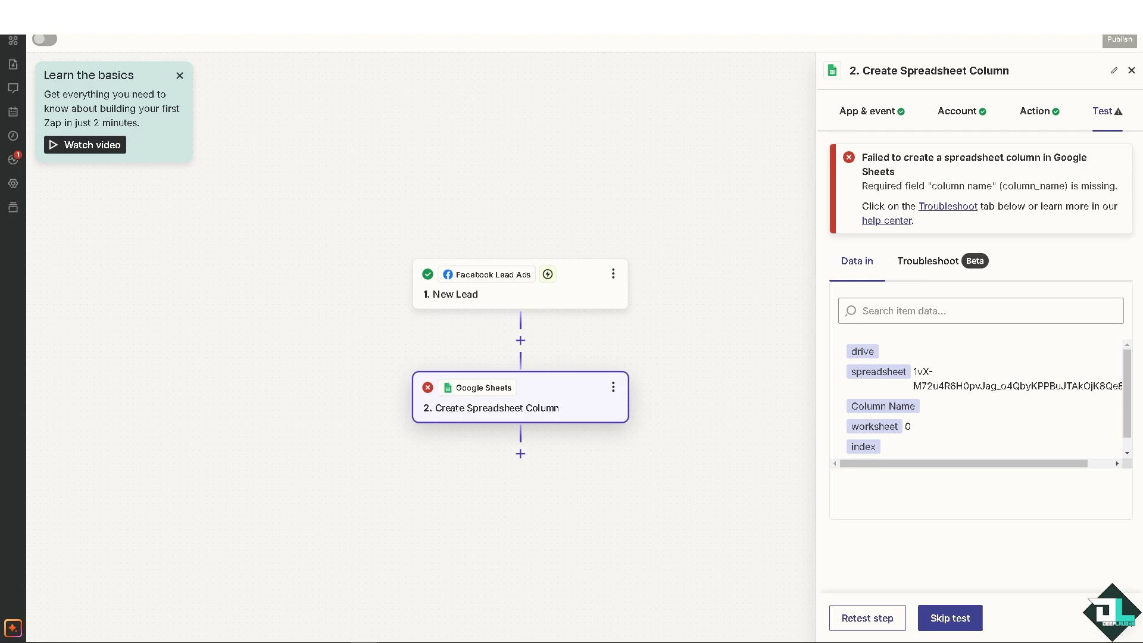